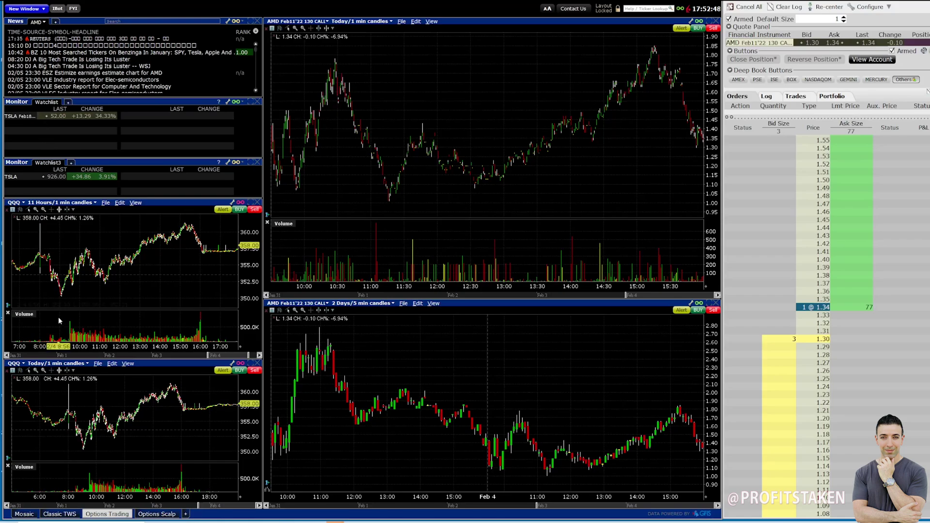
Put the upper SPY chart in link Group 7, leaving the lower chart on QQQ
click(22, 363)
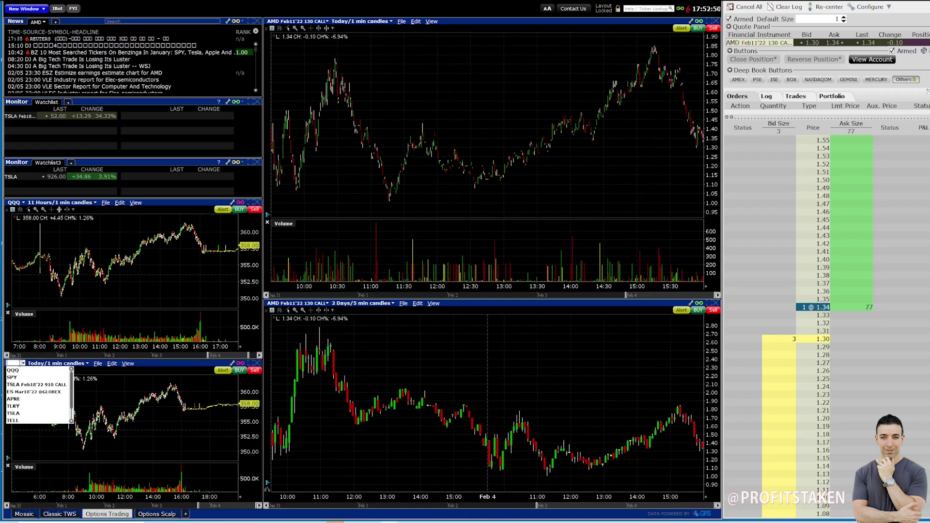
click(12, 377)
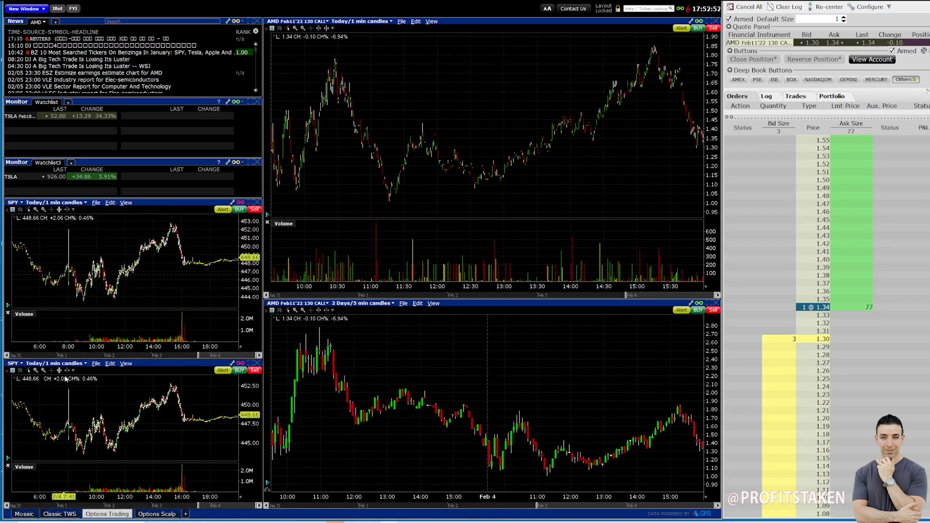
click(240, 203)
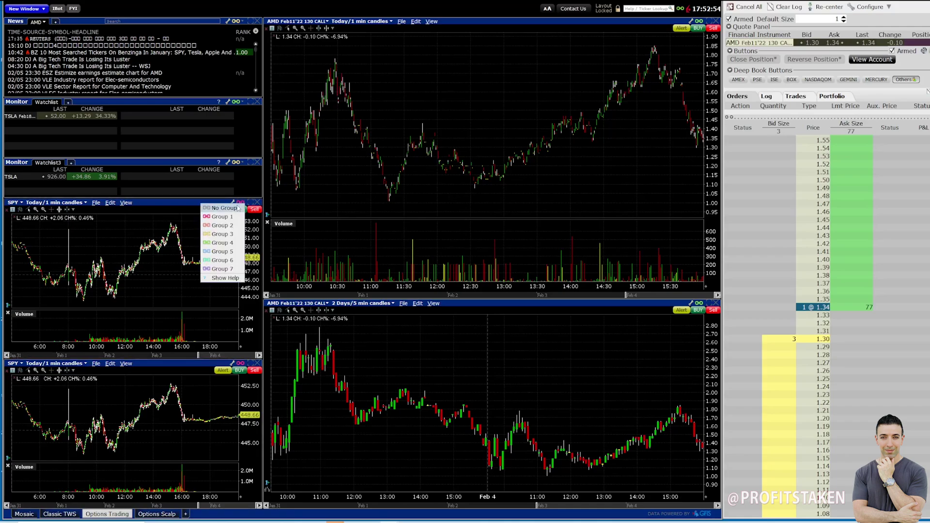
click(221, 269)
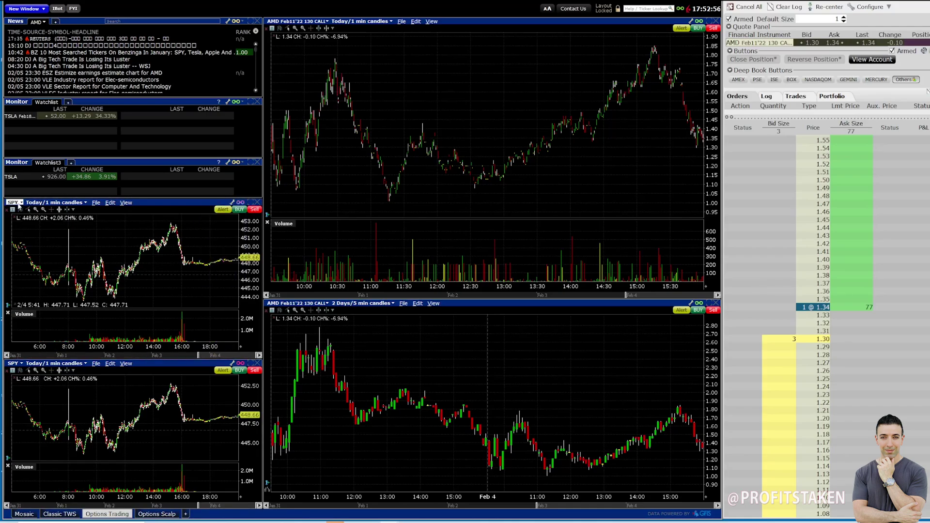
click(12, 364)
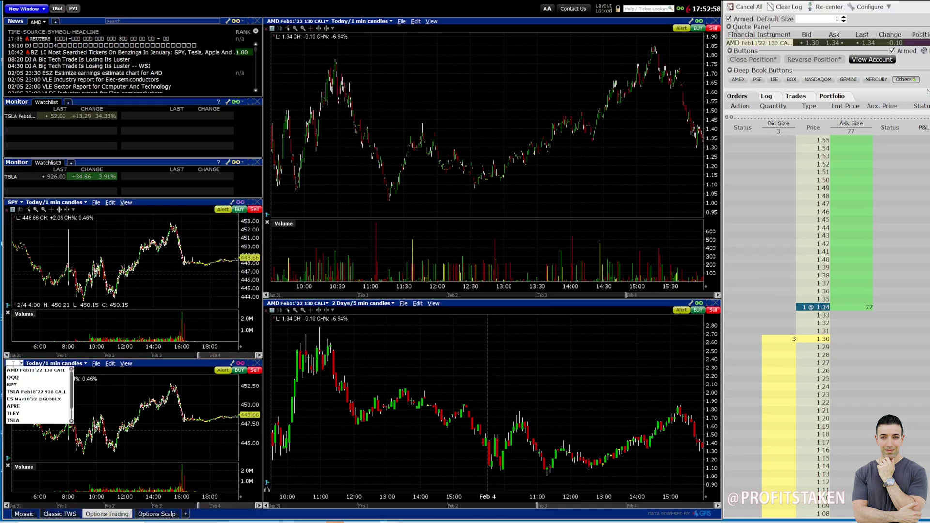
click(12, 377)
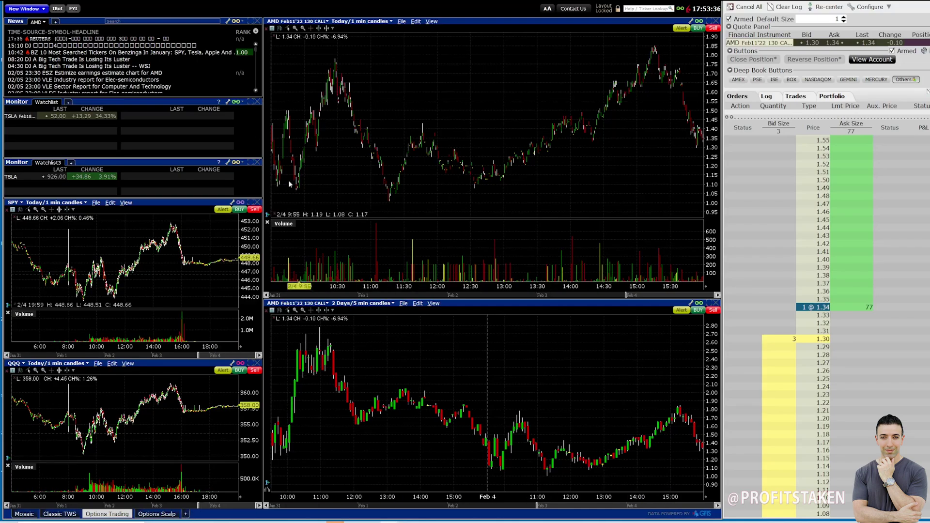
Save the layout changes, then leave the workspace unlocked in Layout Edit Mode
click(618, 9)
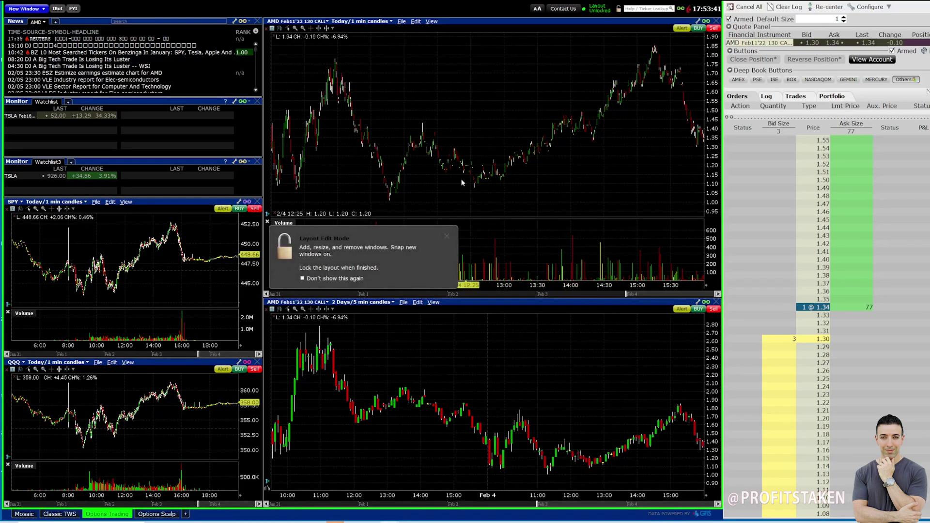
click(447, 236)
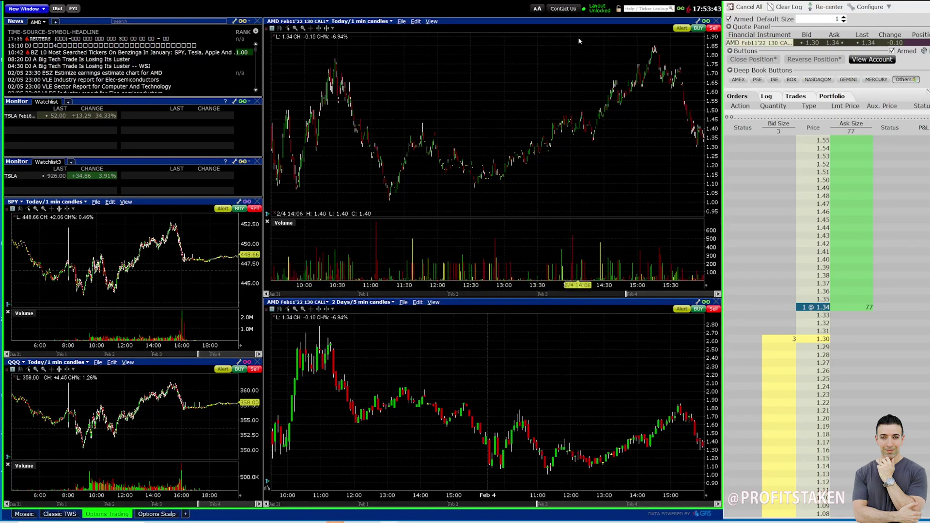
click(618, 9)
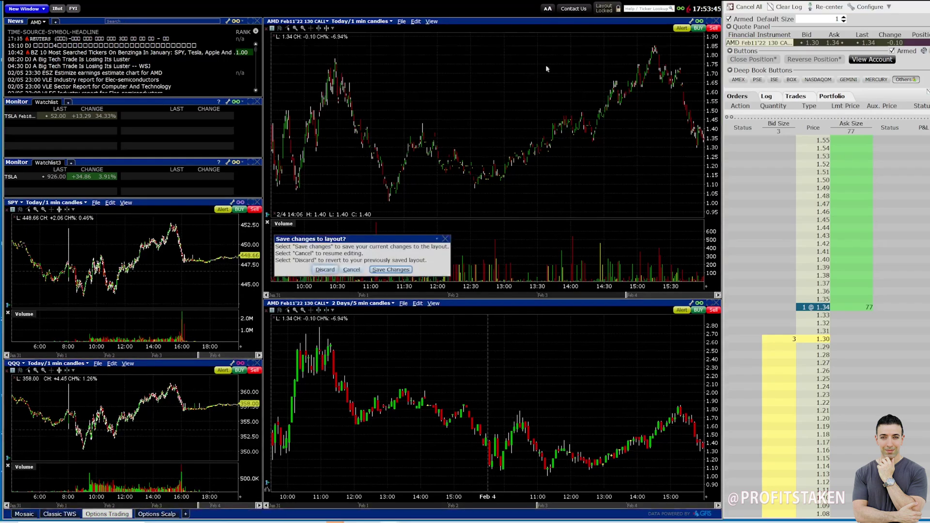
click(391, 270)
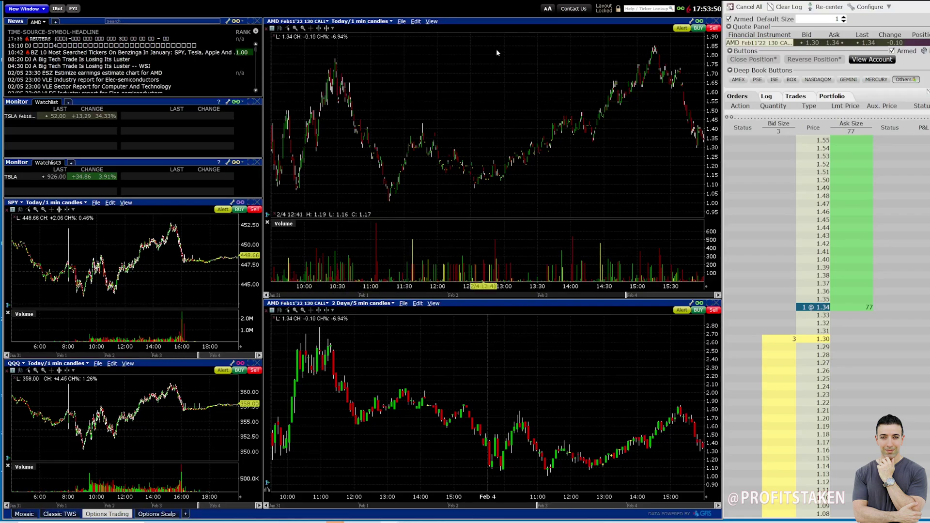
click(618, 10)
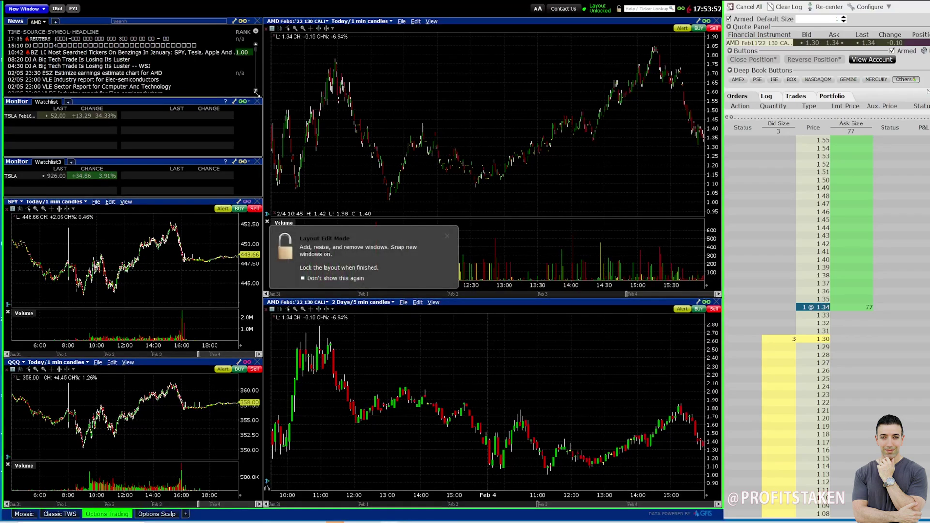
Resize and re-dock the upper AMD chart, and assign the News window to link Group 3
mouse_move(265, 95)
mouse_down()
mouse_move(320, 97)
mouse_move(269, 94)
mouse_up()
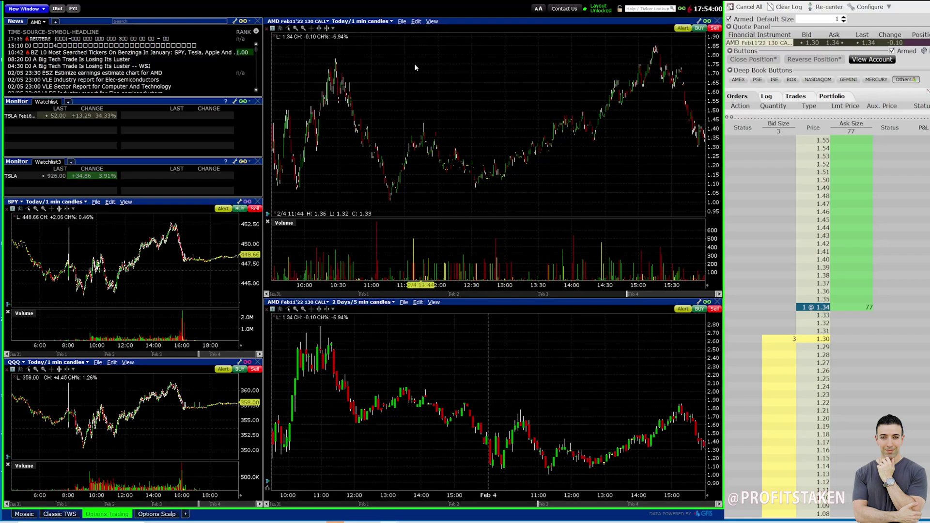
drag(464, 21, 501, 30)
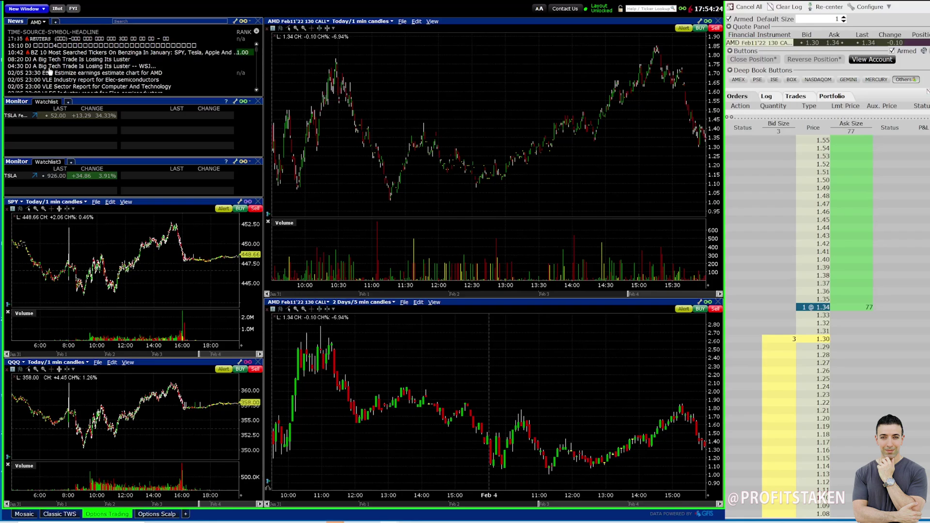
click(244, 21)
click(228, 53)
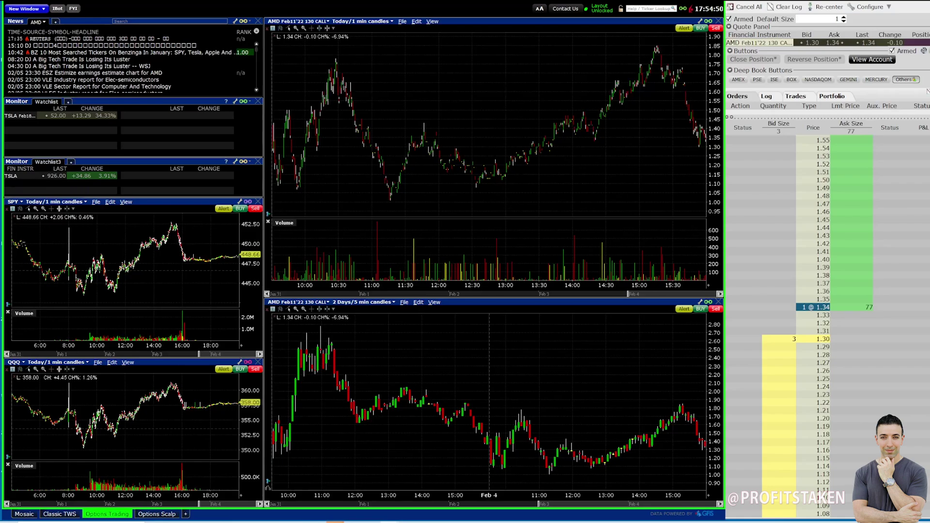
Add AMD as a Stock (ZERO) contract in the row below TSLA in Watchlist3
click(21, 182)
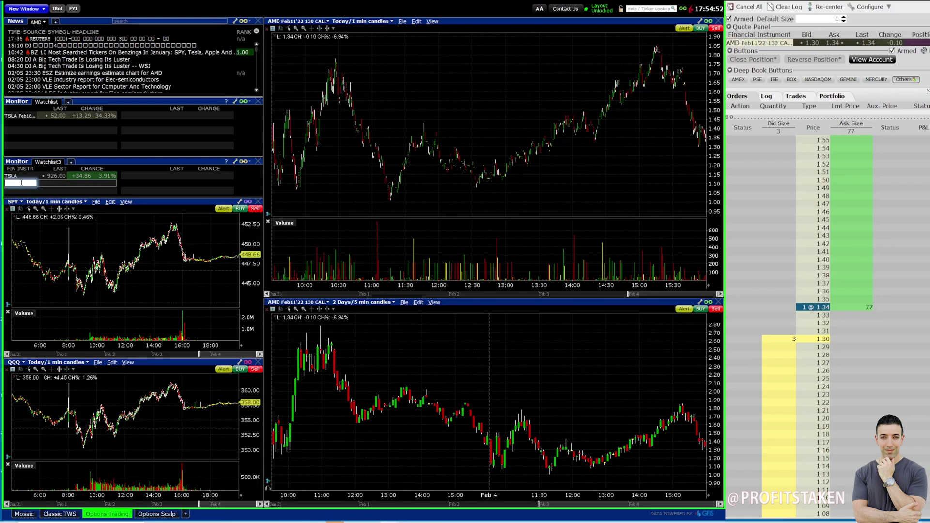
text(amd)
key(Return)
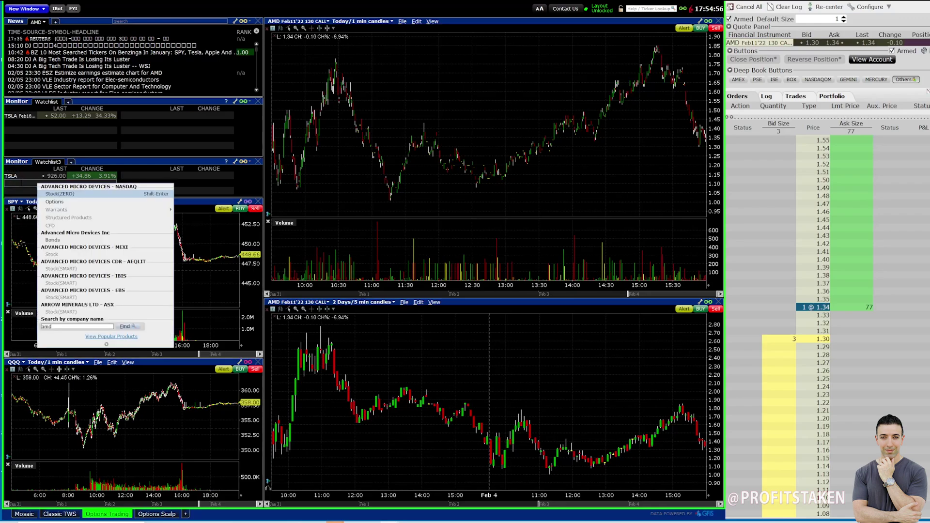
click(60, 194)
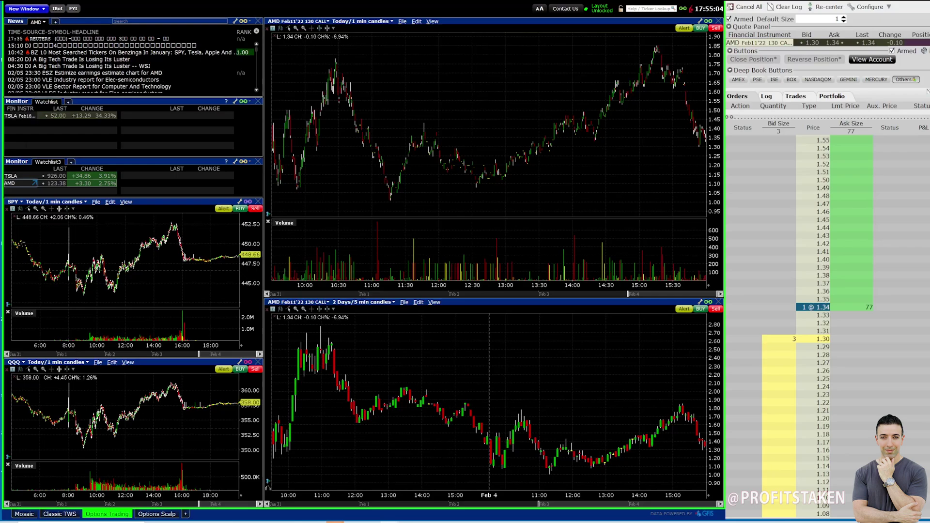
Put the News window in Group 3 and show TSLA, then AMD, headlines from Watchlist3
click(104, 187)
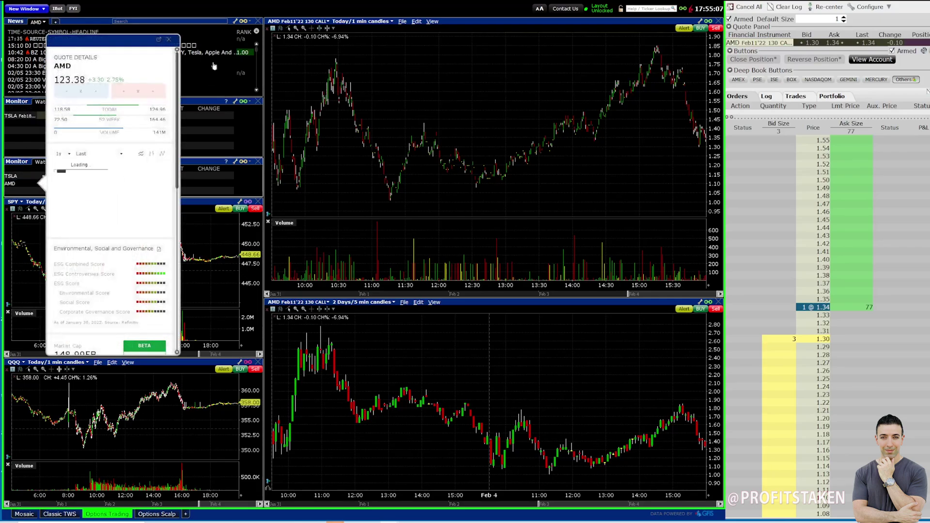
click(170, 39)
click(243, 21)
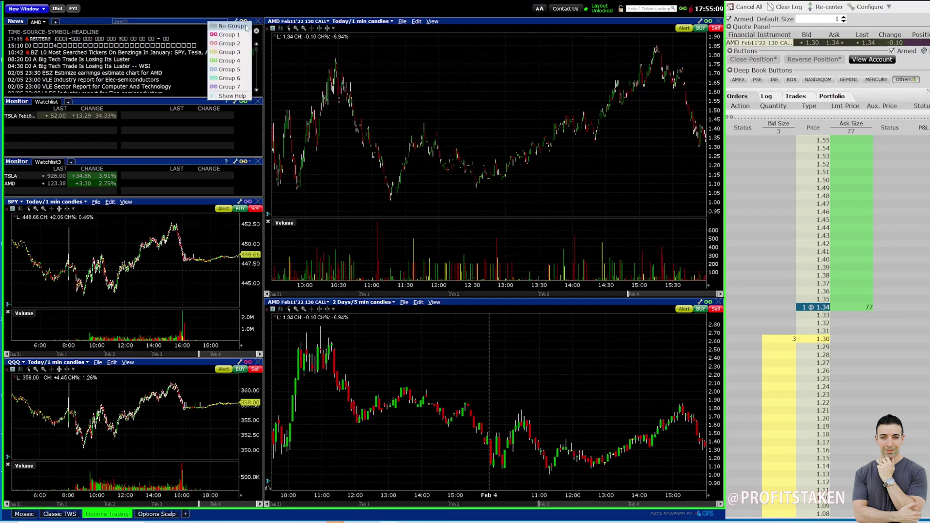
click(229, 53)
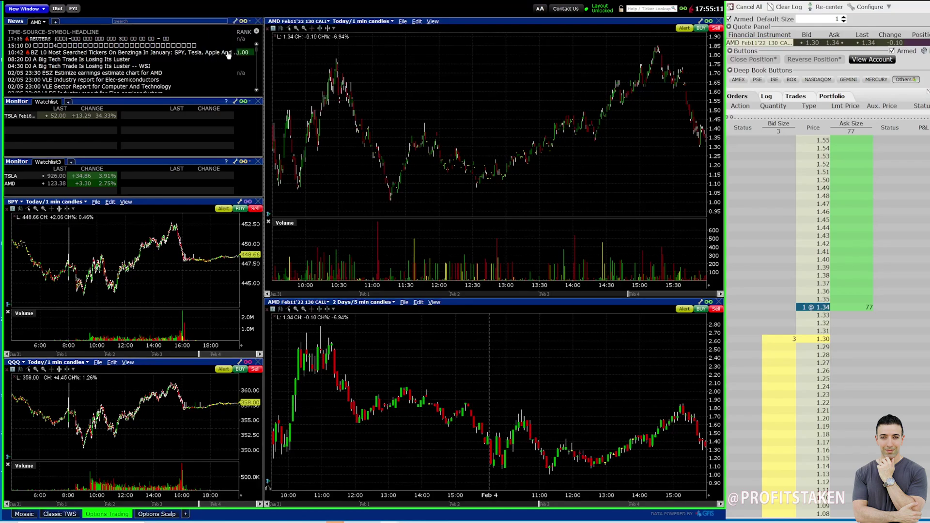
click(15, 177)
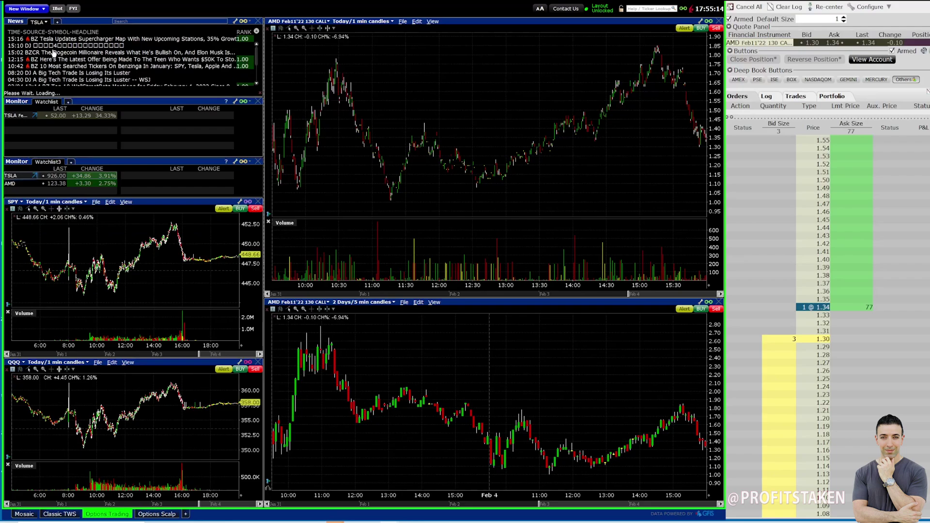
click(19, 186)
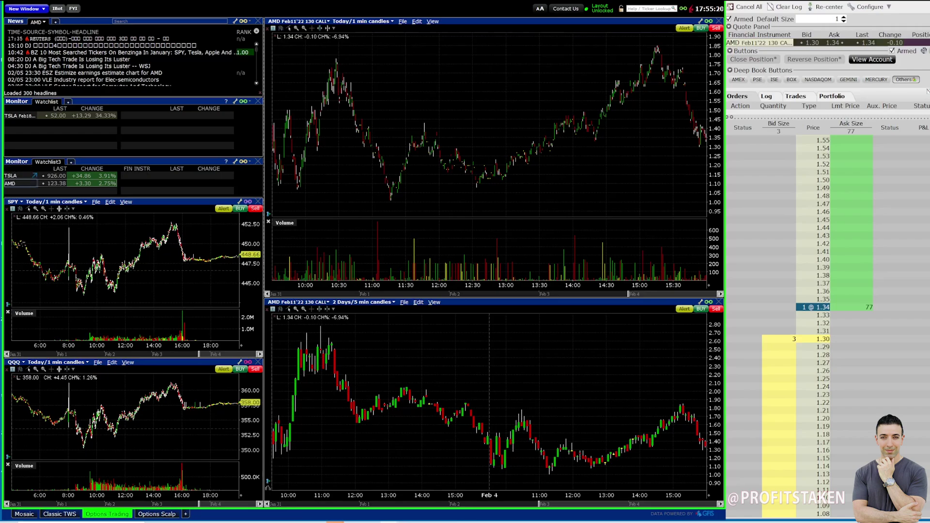
Work in Watchlist3's second FIN INSTR column across the TSLA, AMD and empty rows
click(135, 175)
click(129, 184)
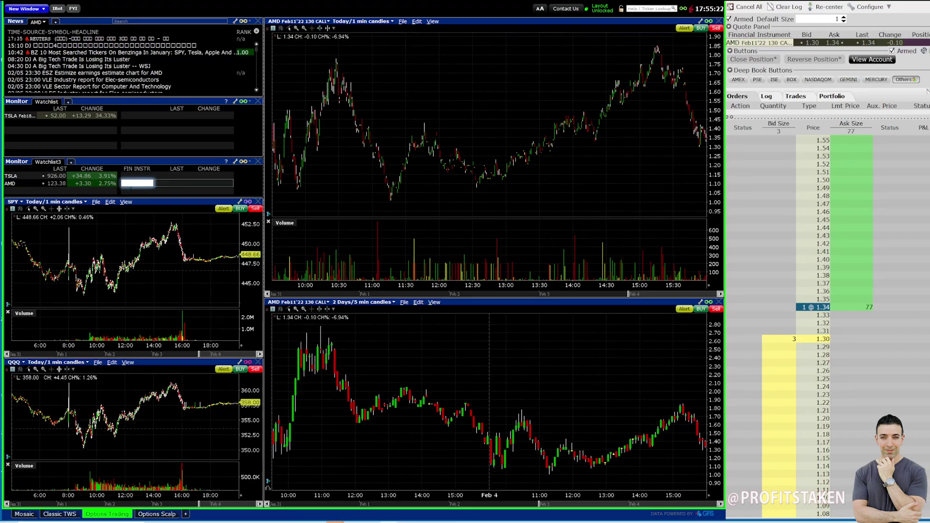
click(131, 190)
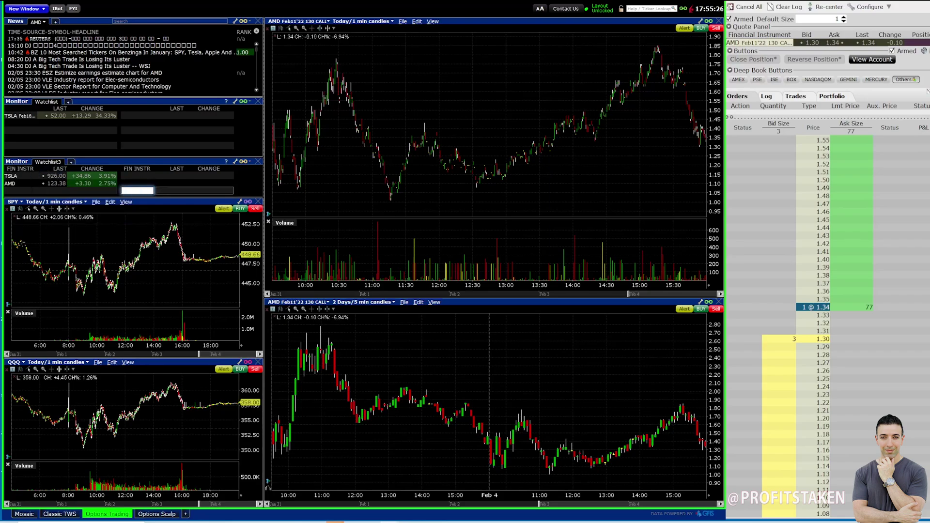
click(125, 176)
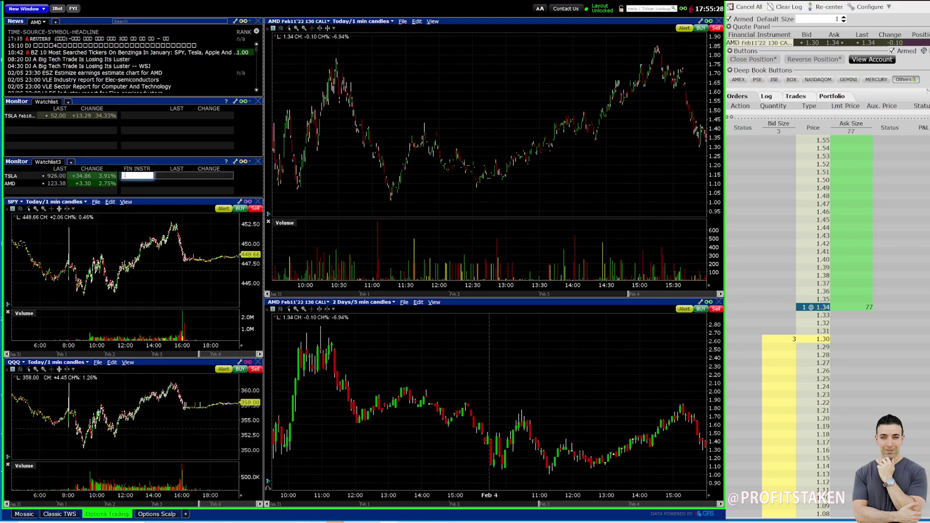
click(126, 184)
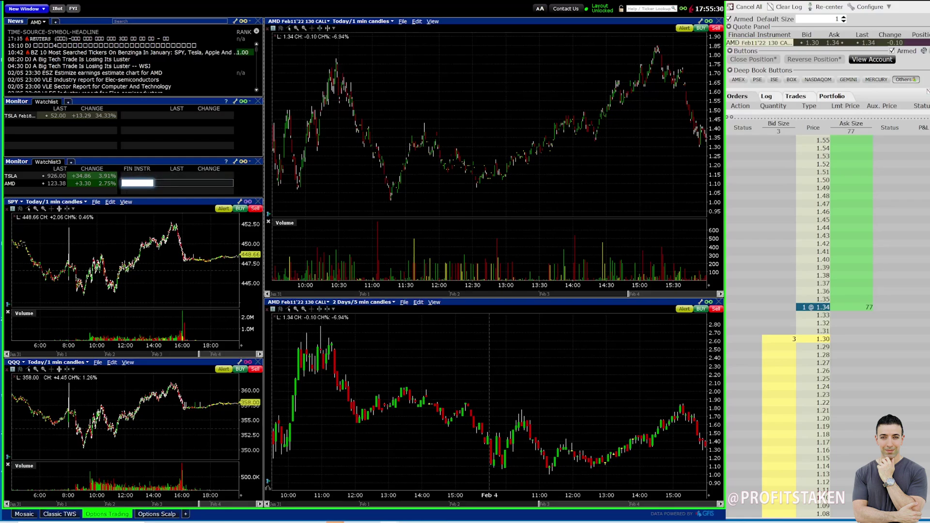
Assign Watchlist3 to link Group 3, the same group as the News window
click(127, 191)
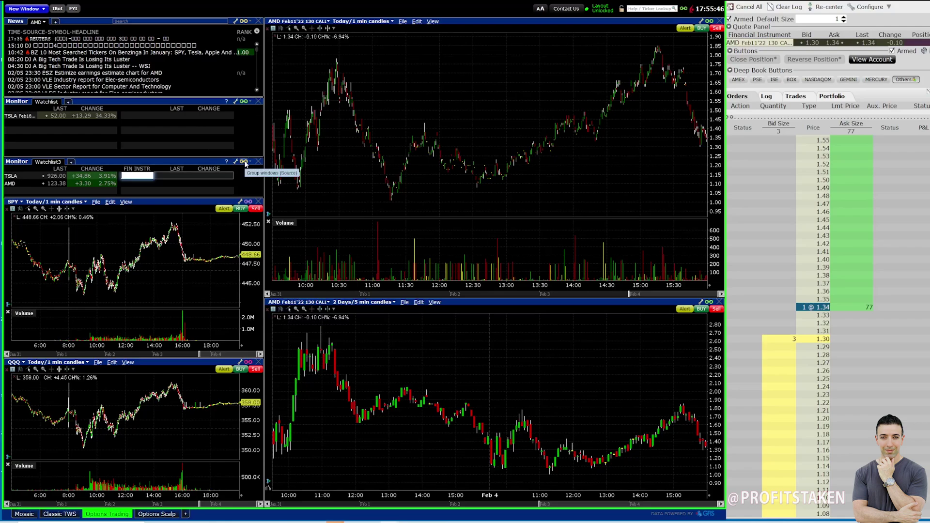
click(245, 163)
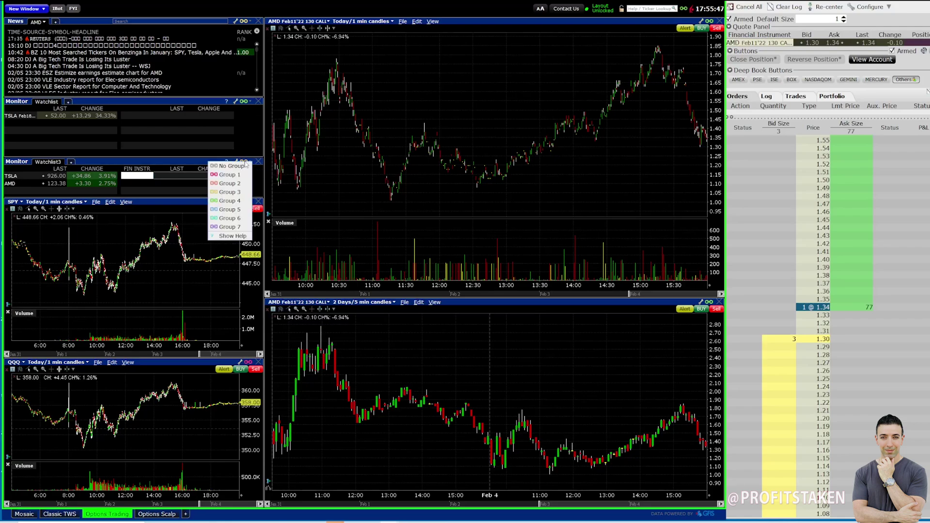
click(230, 187)
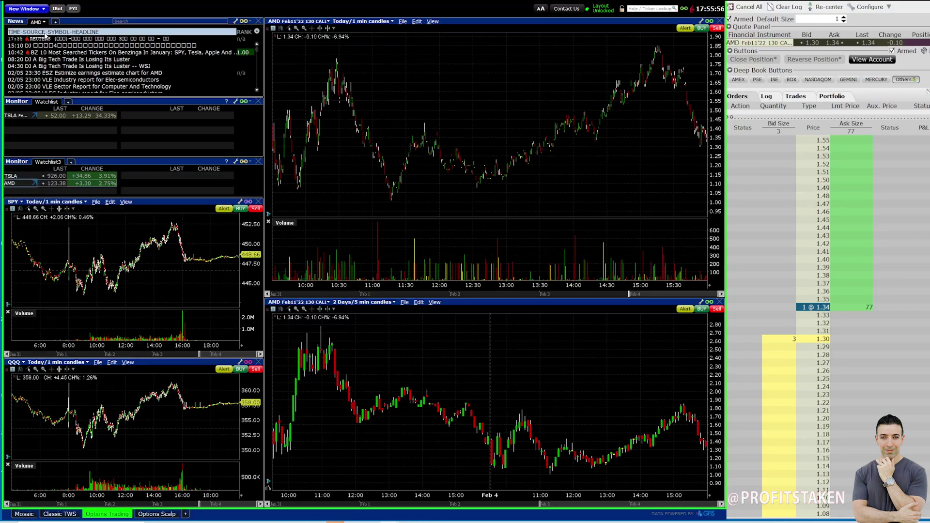
Test linking by selecting TSLA, the TSLA Feb18'22 910 CALL, AMD, then TSLA stock again
click(19, 176)
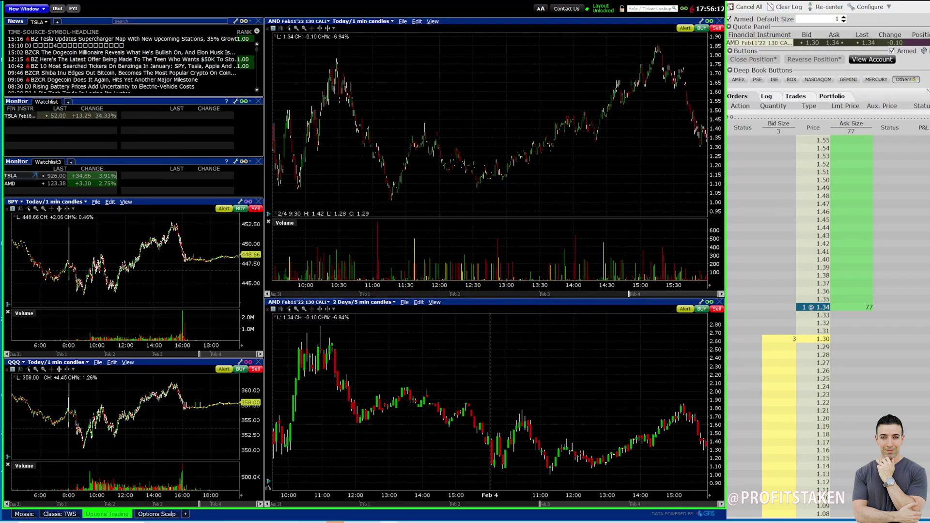
click(11, 116)
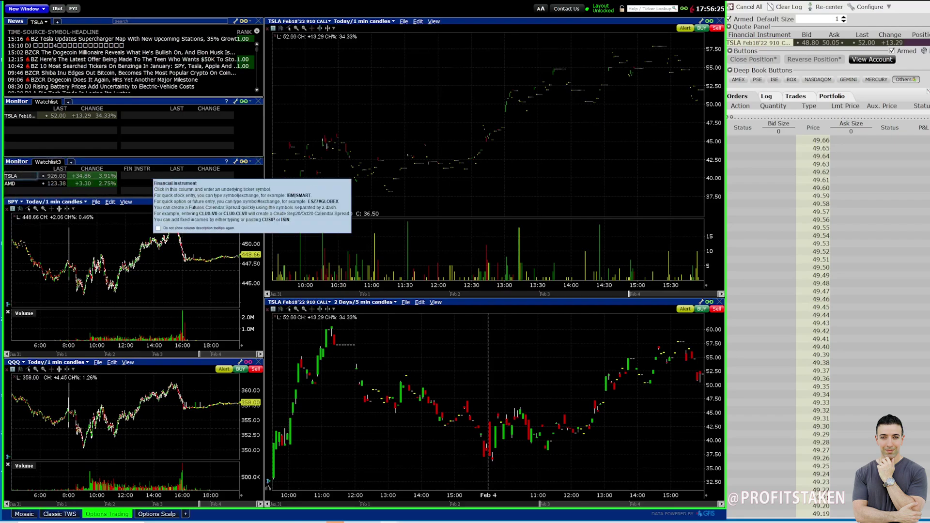
click(20, 184)
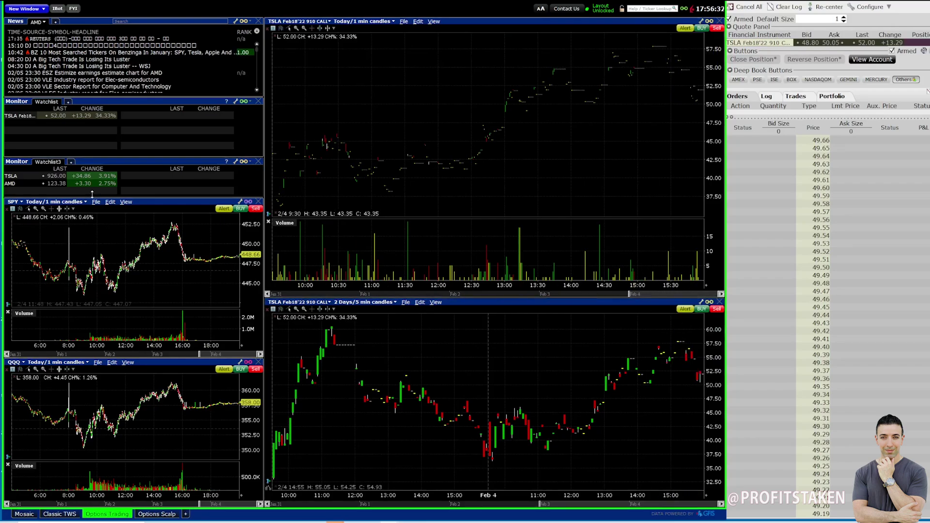
click(12, 177)
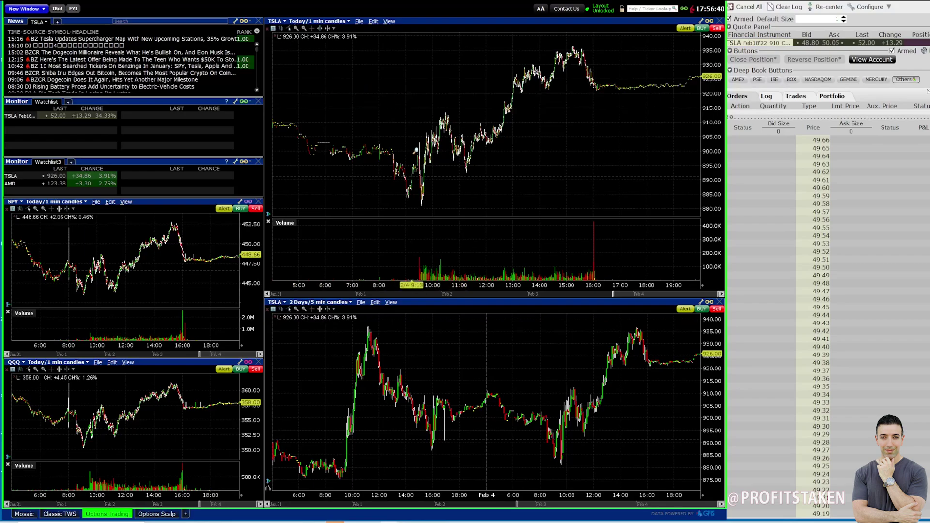
Zoom the two TSLA charts in to 7 hours of 1-minute and 8 hours of 5-minute candles
scroll(587, 143, up, 3)
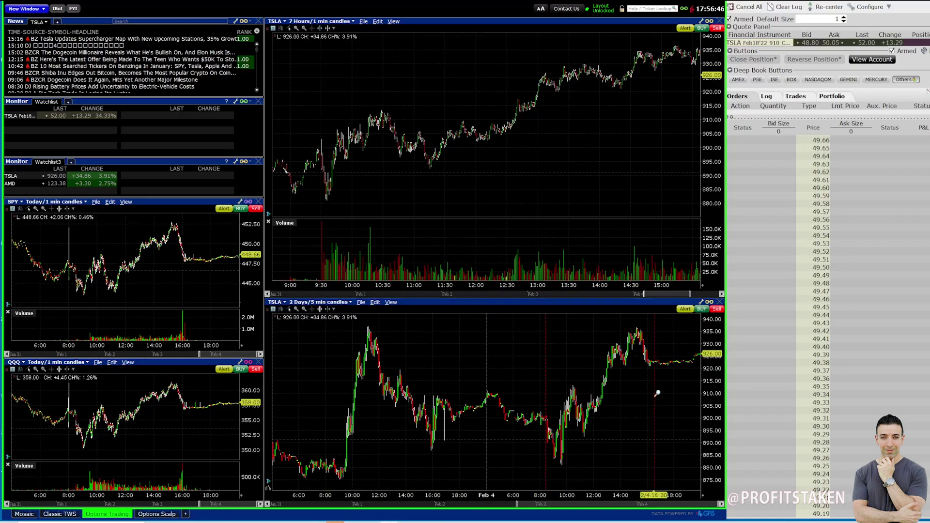
scroll(657, 394, up, 3)
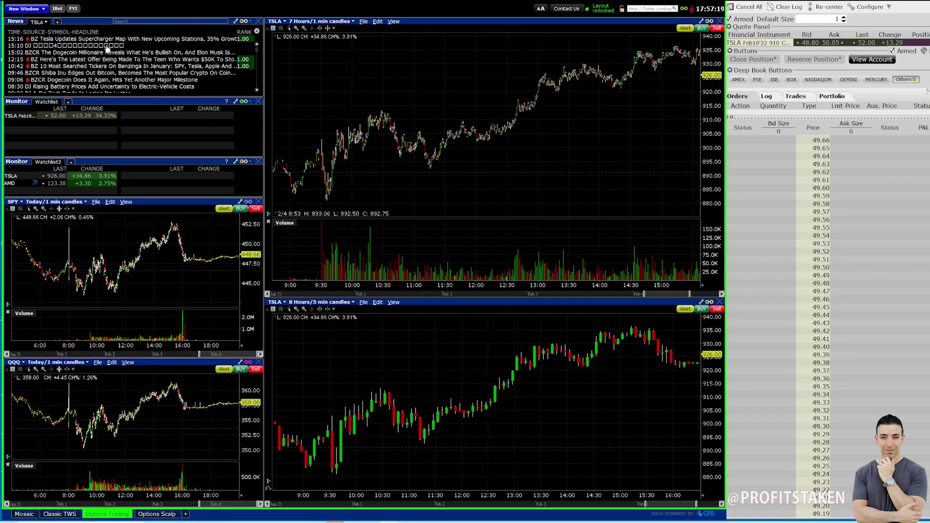
click(36, 11)
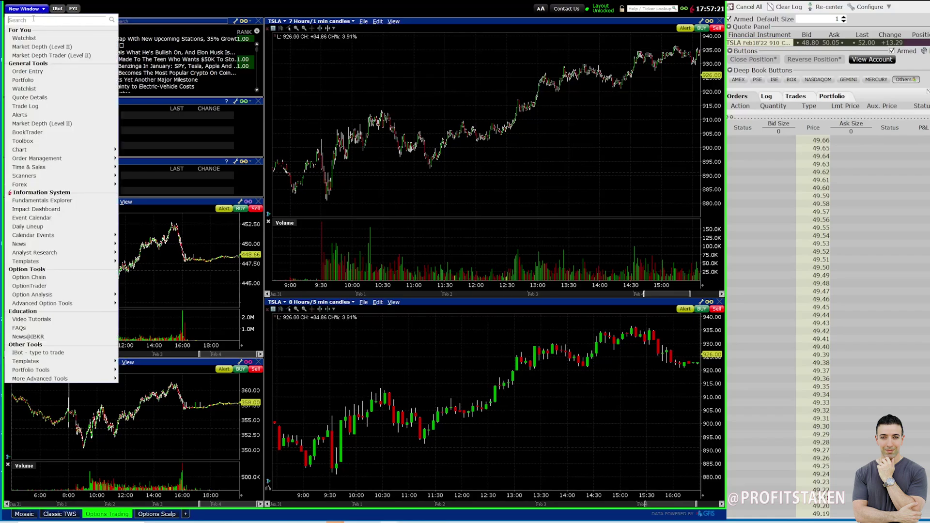
click(24, 39)
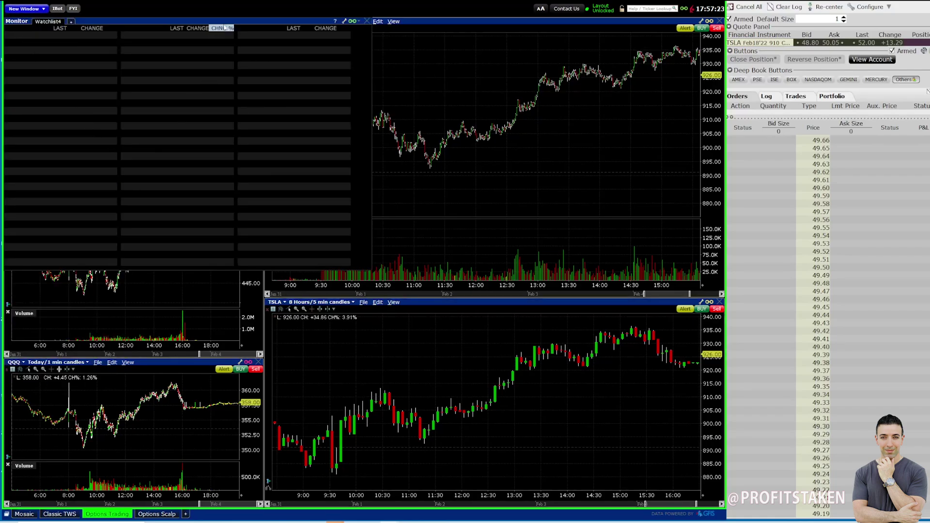
drag(263, 20, 323, 184)
drag(57, 263, 237, 265)
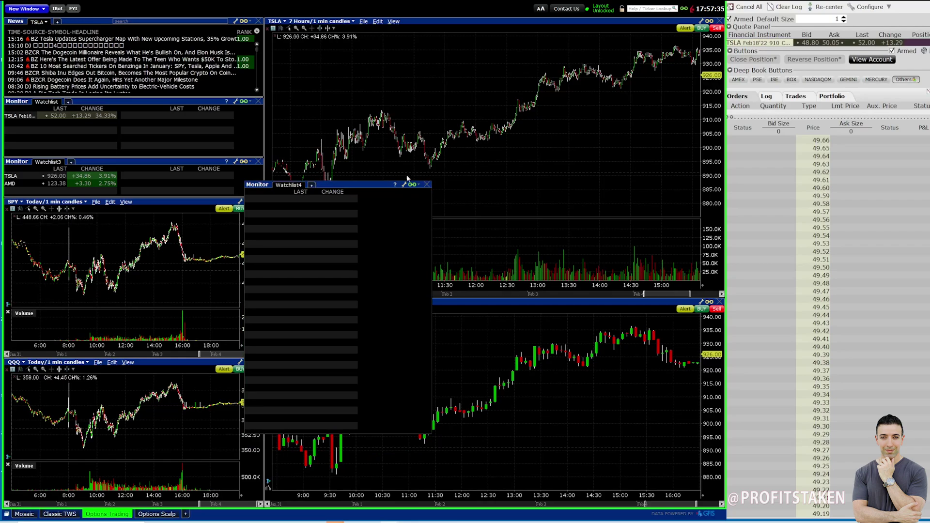
click(427, 185)
click(441, 278)
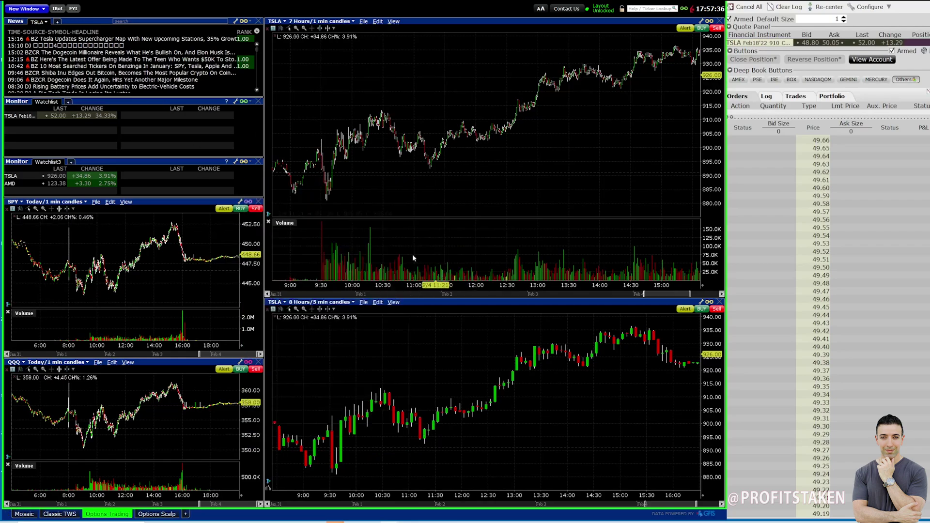
click(24, 9)
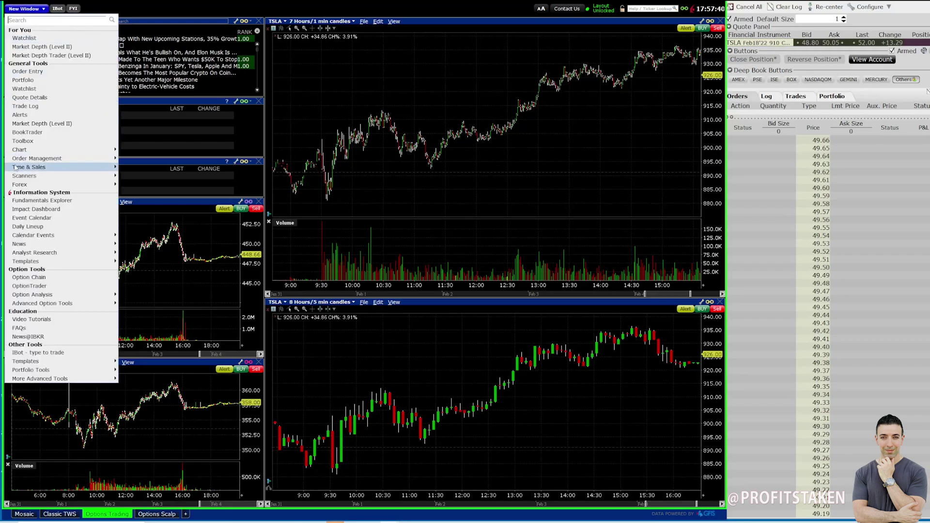
mouse_move(68, 151)
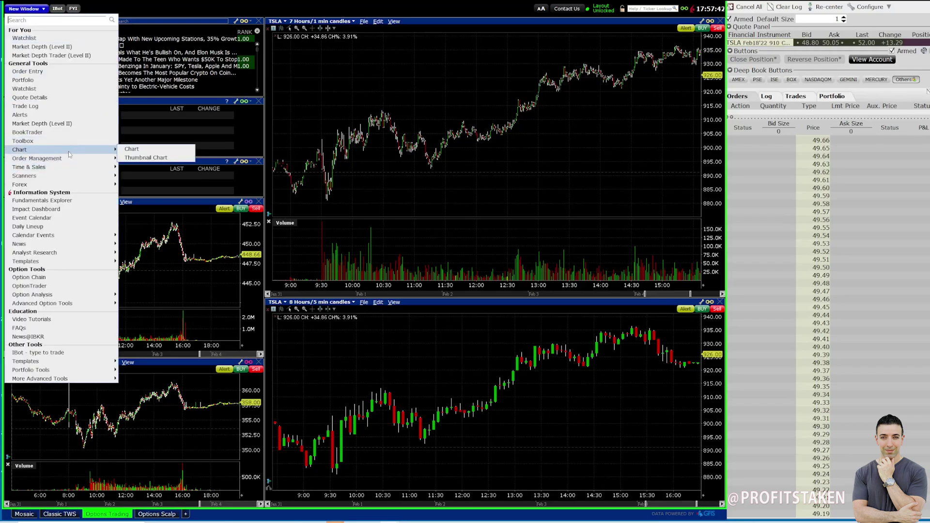
click(139, 152)
drag(208, 21, 534, 127)
click(424, 124)
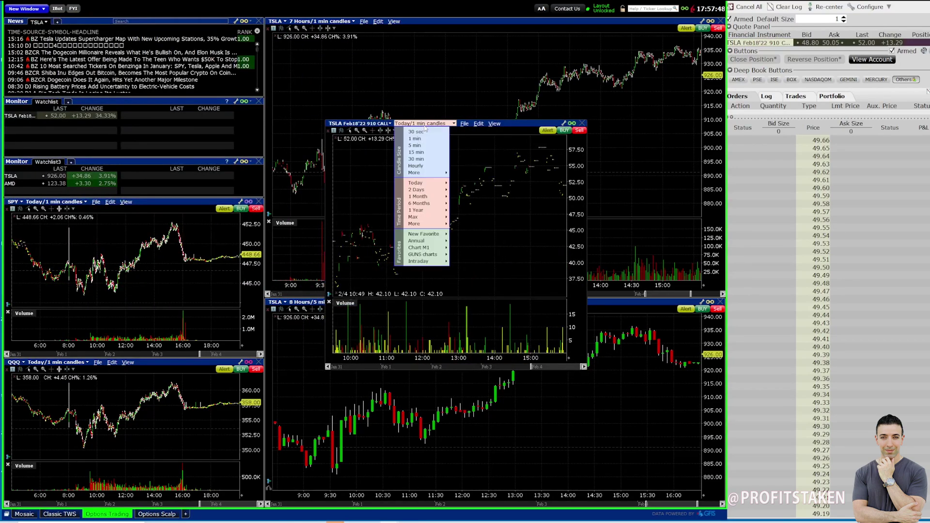
click(513, 129)
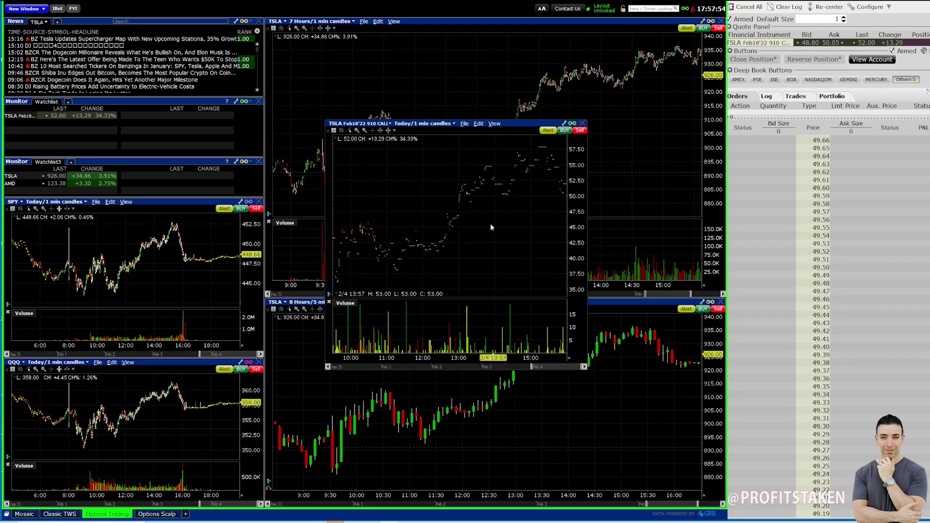
right_click(409, 196)
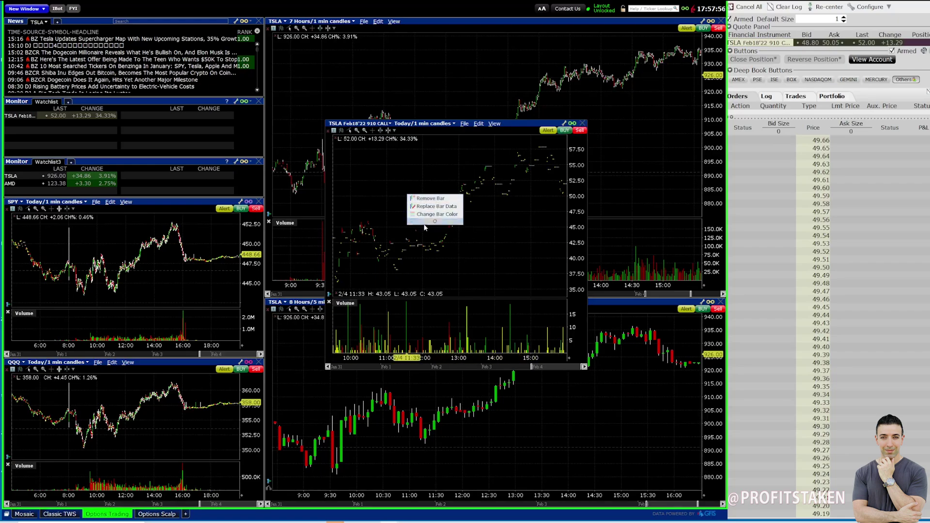
click(582, 124)
click(434, 282)
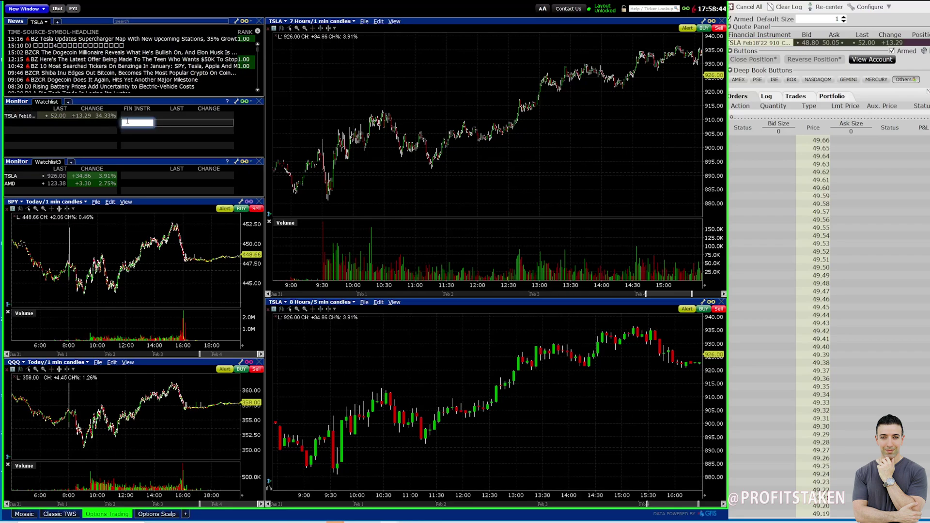
click(130, 131)
click(107, 189)
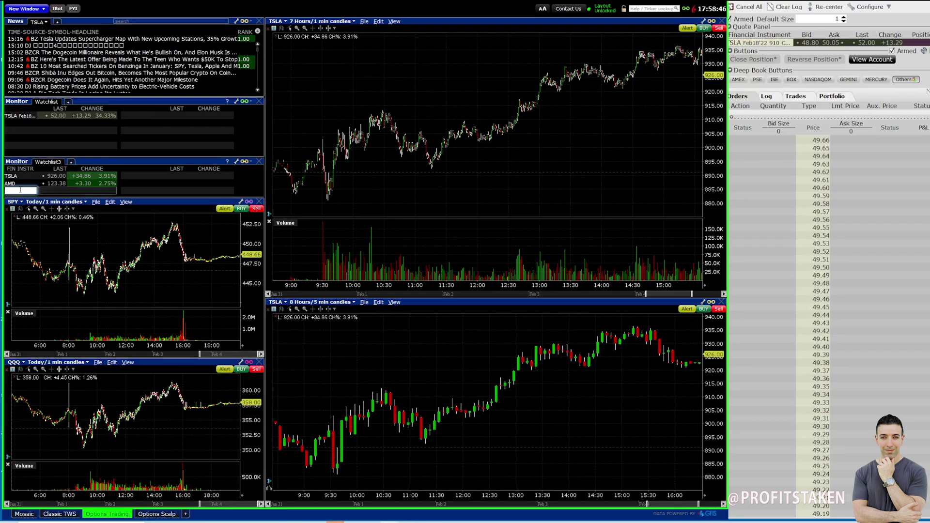
click(126, 184)
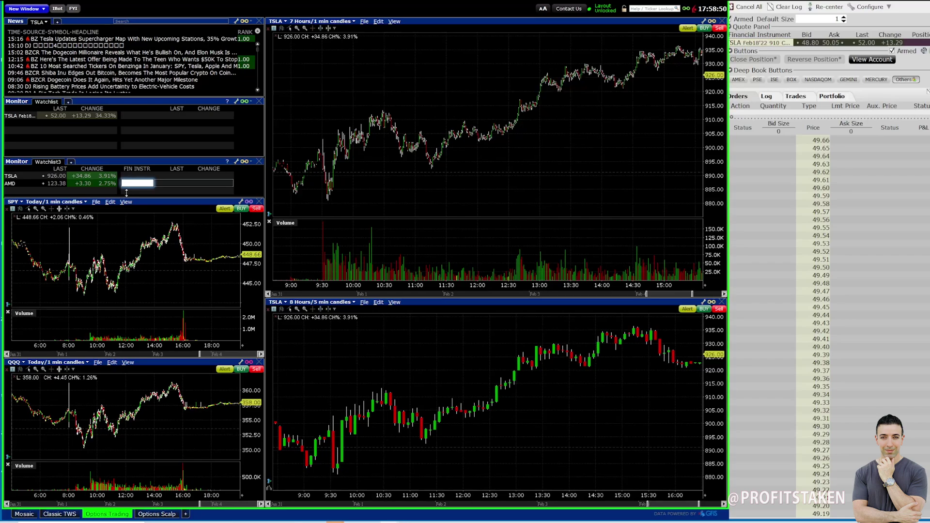
click(125, 190)
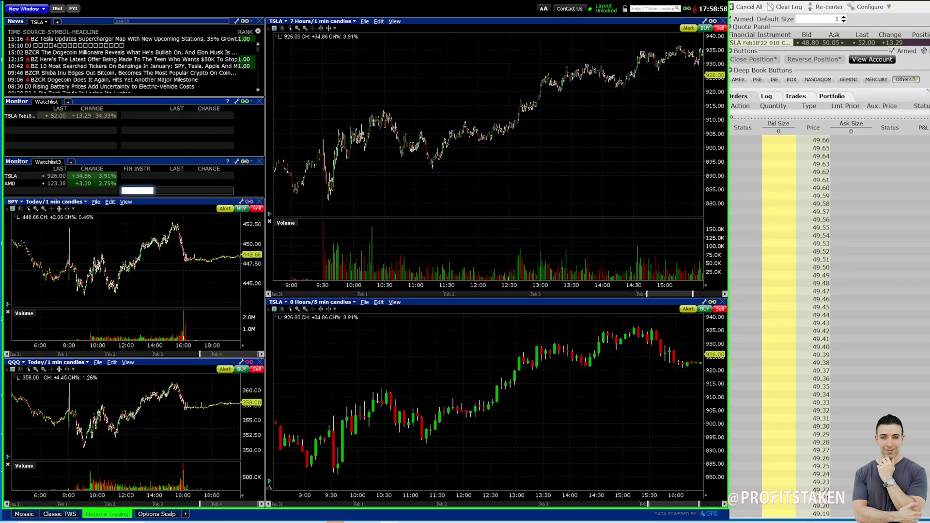
click(25, 8)
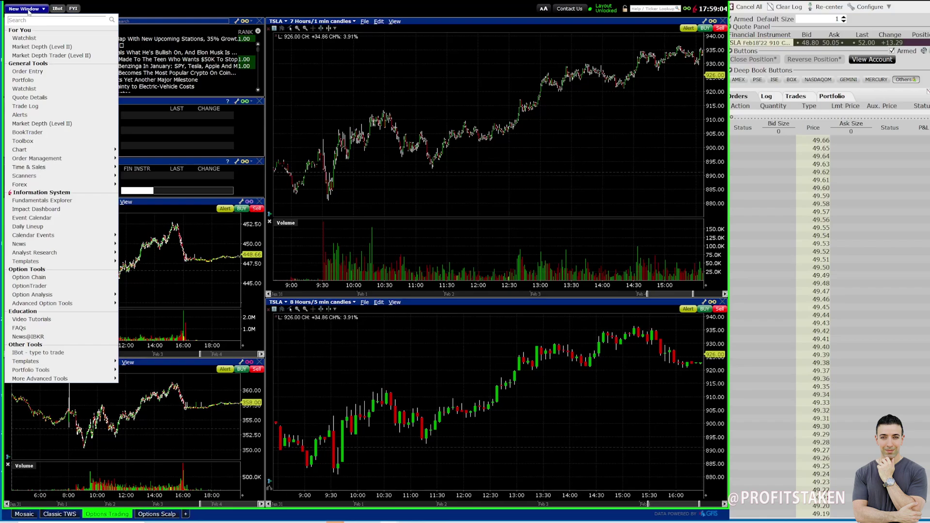
click(27, 9)
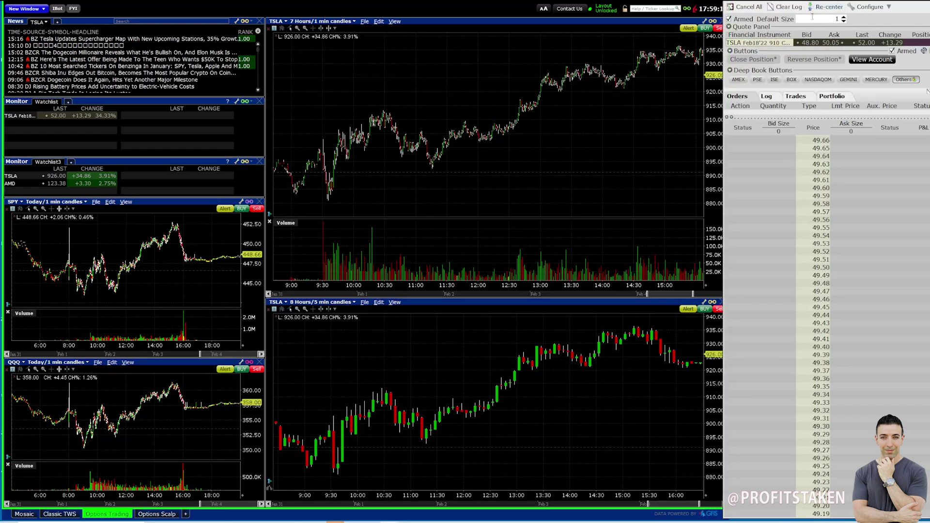
click(800, 41)
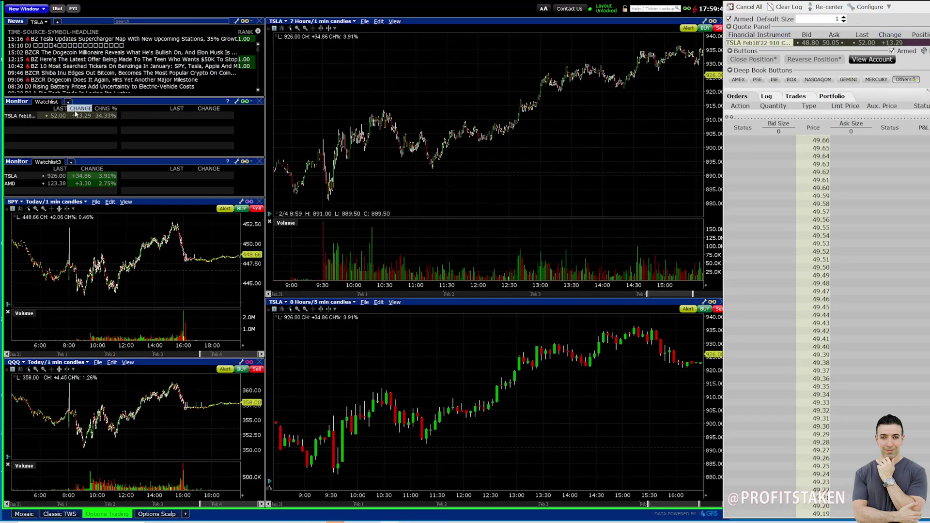
click(13, 124)
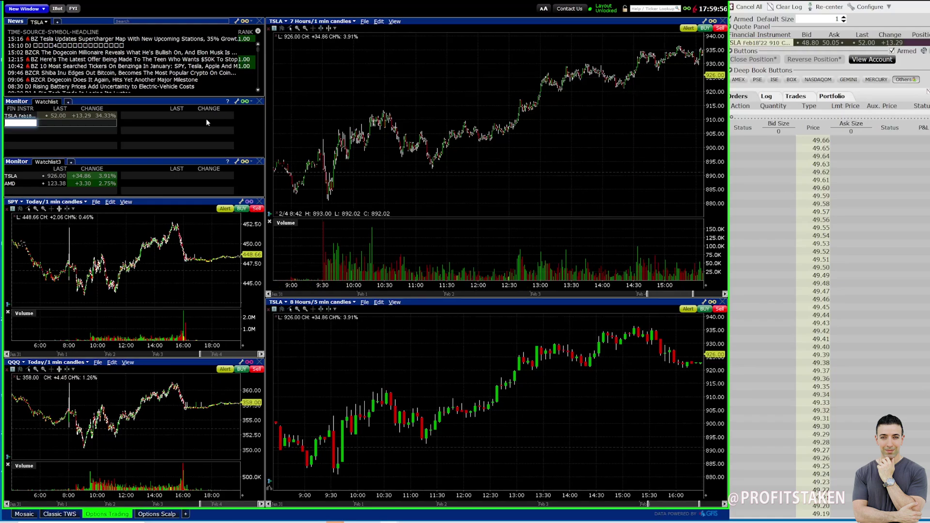
Open AMD's option chain at the FEB 11 '22 expiry, showing strikes 122 to 132
text(amd)
key(Return)
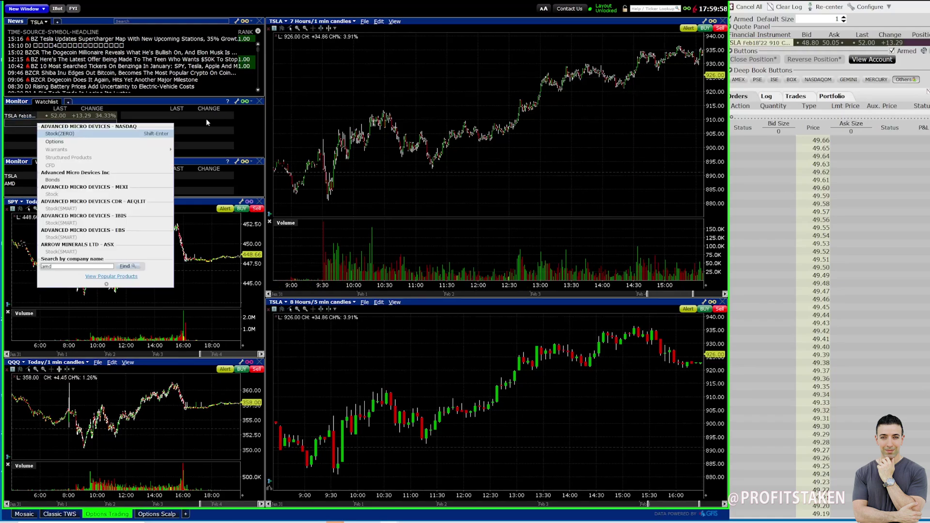
click(65, 141)
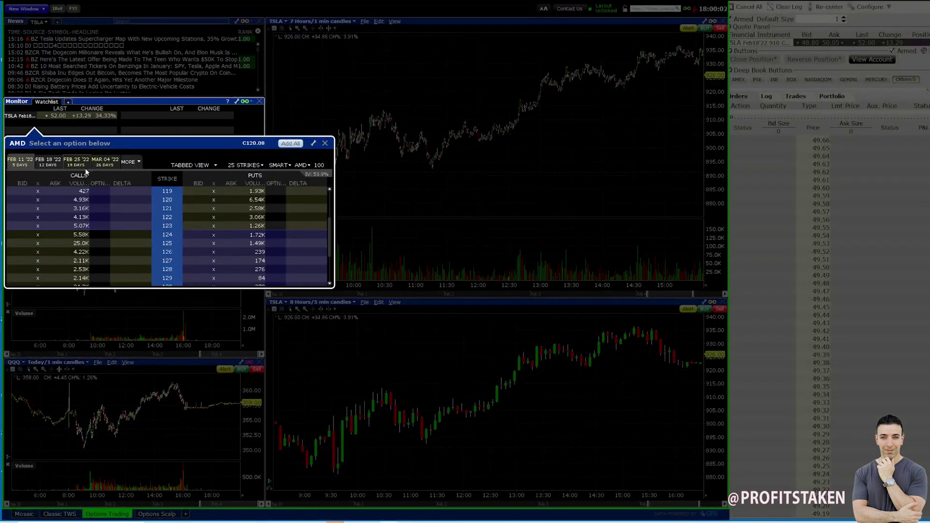
click(130, 165)
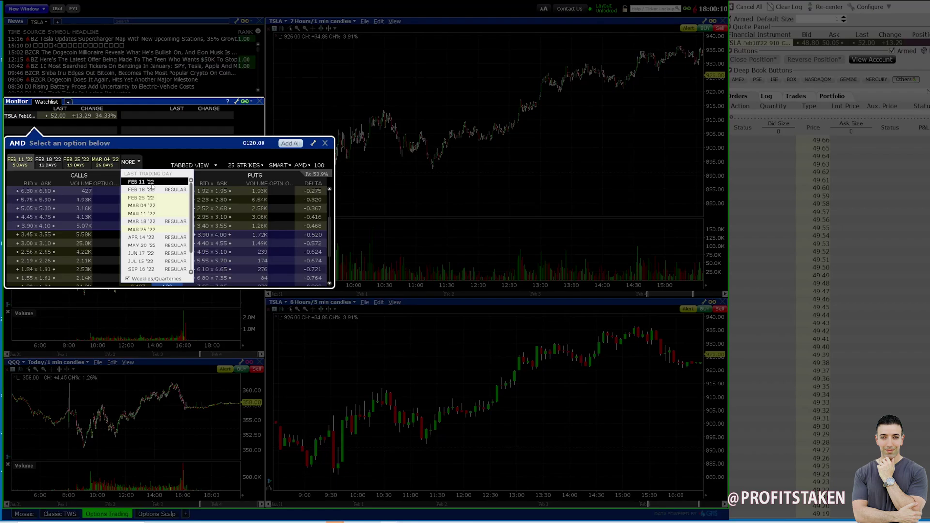
click(150, 184)
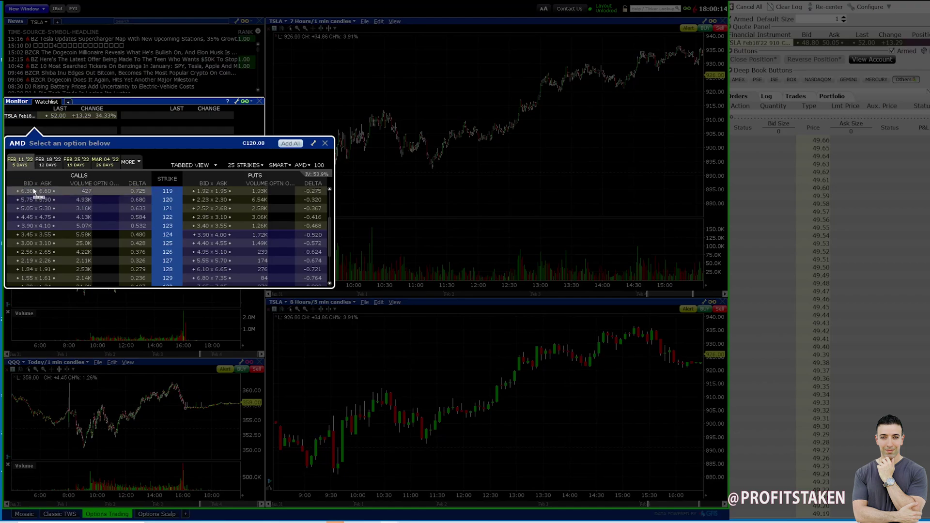
scroll(129, 245, down, 1)
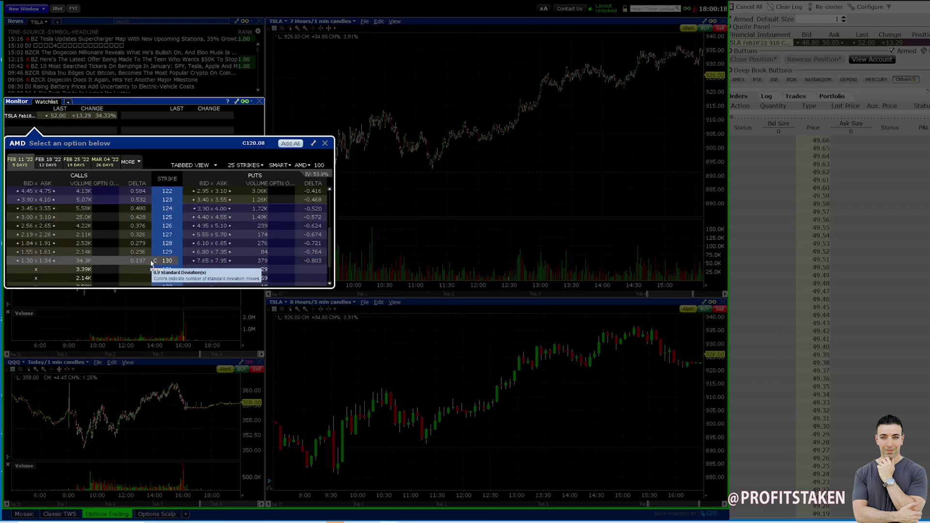
click(262, 165)
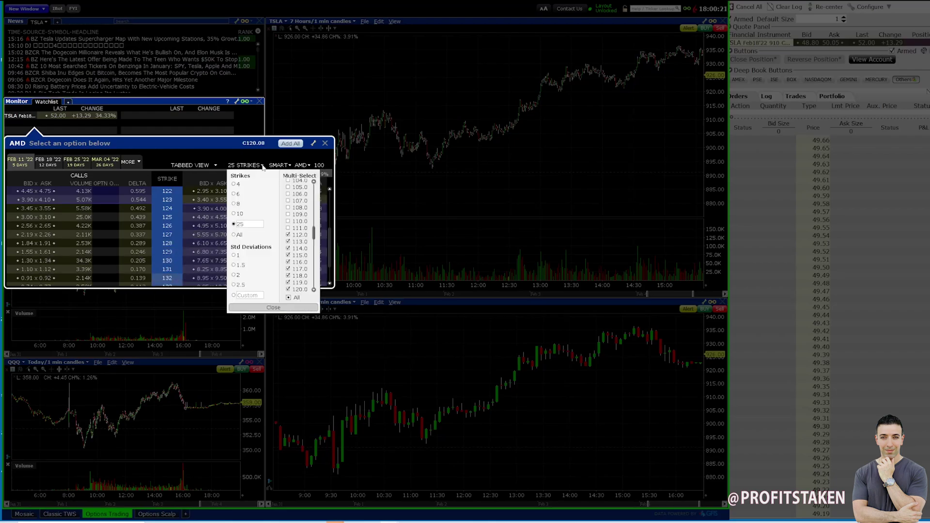
click(237, 204)
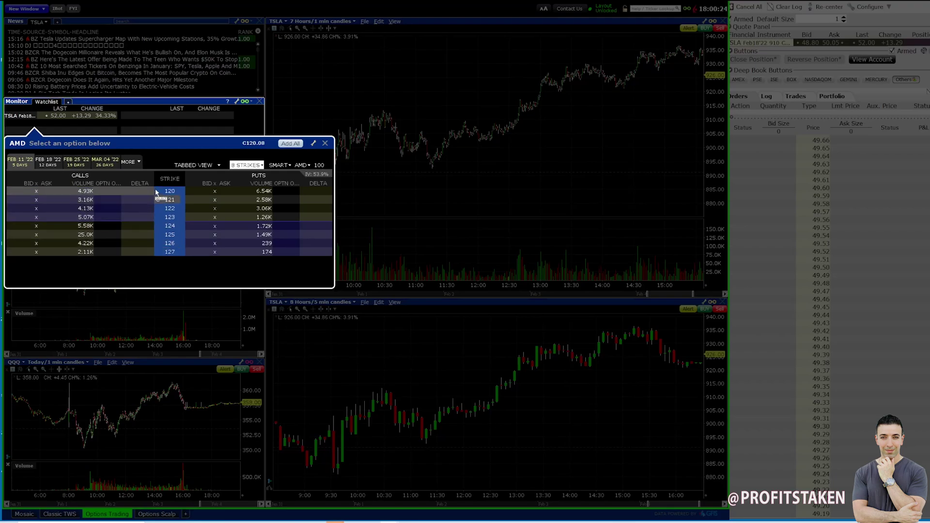
click(250, 165)
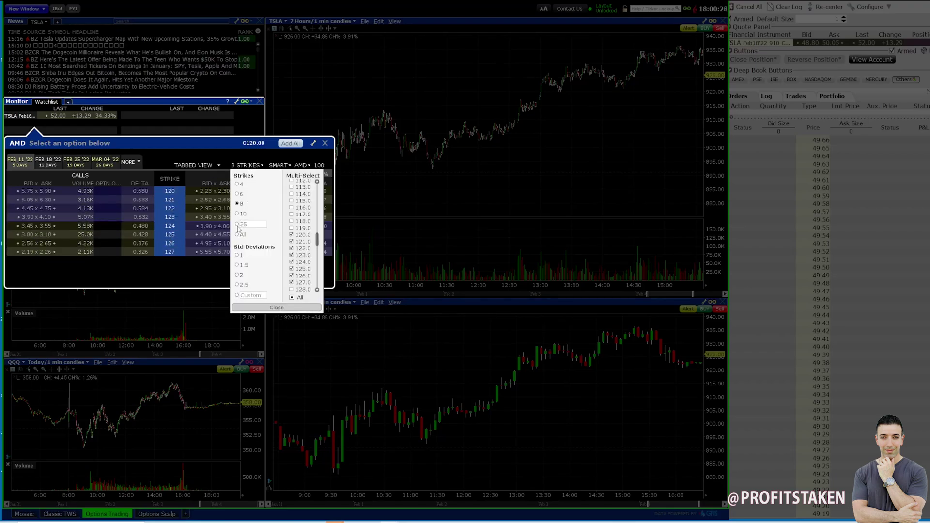
click(274, 307)
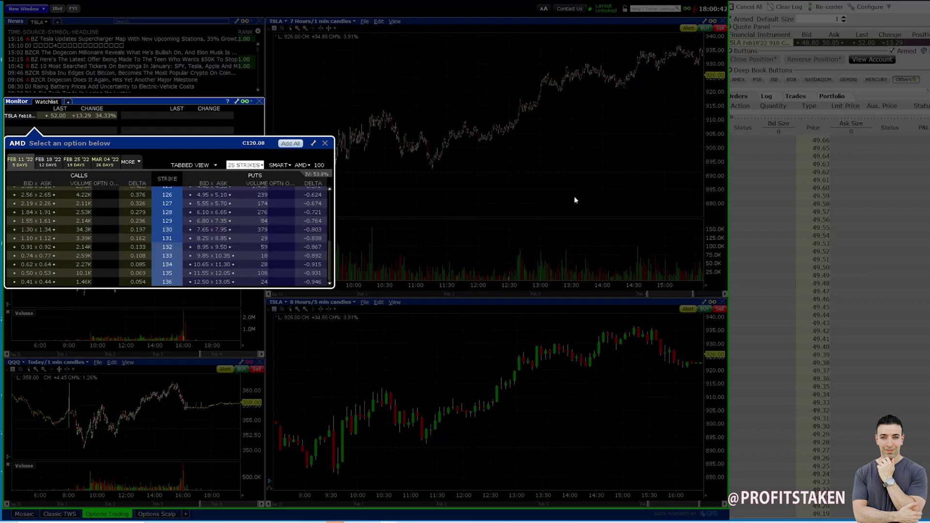
Add the AMD Feb11'22 130 CALL to the Watchlist and edit BookTrader's Default Size field
click(127, 231)
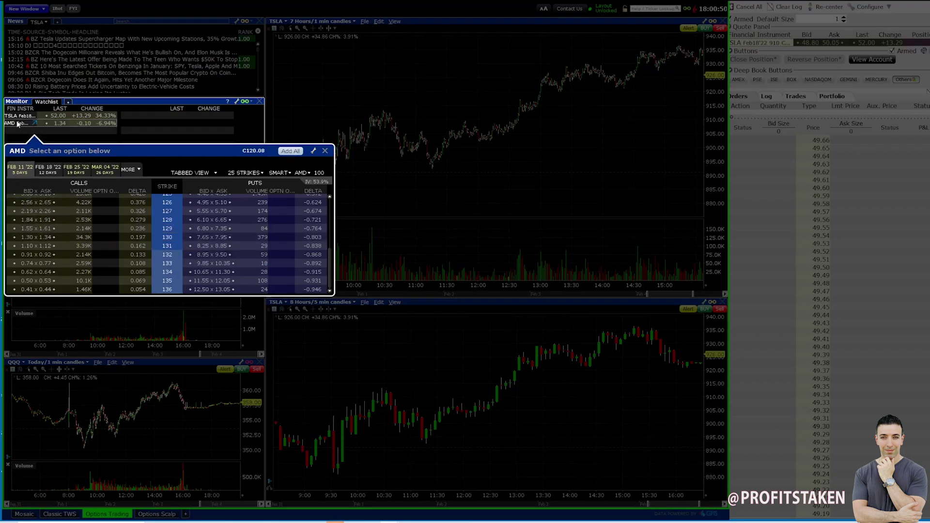
click(324, 151)
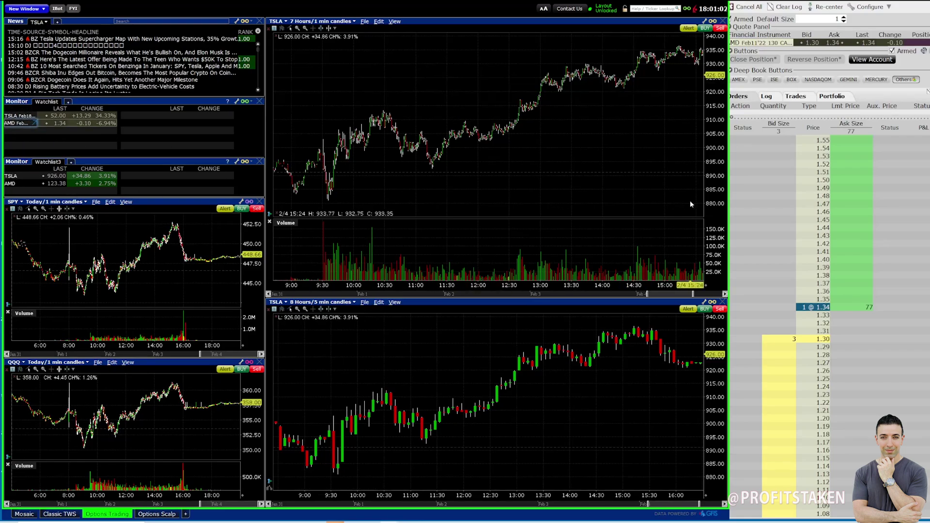
click(889, 23)
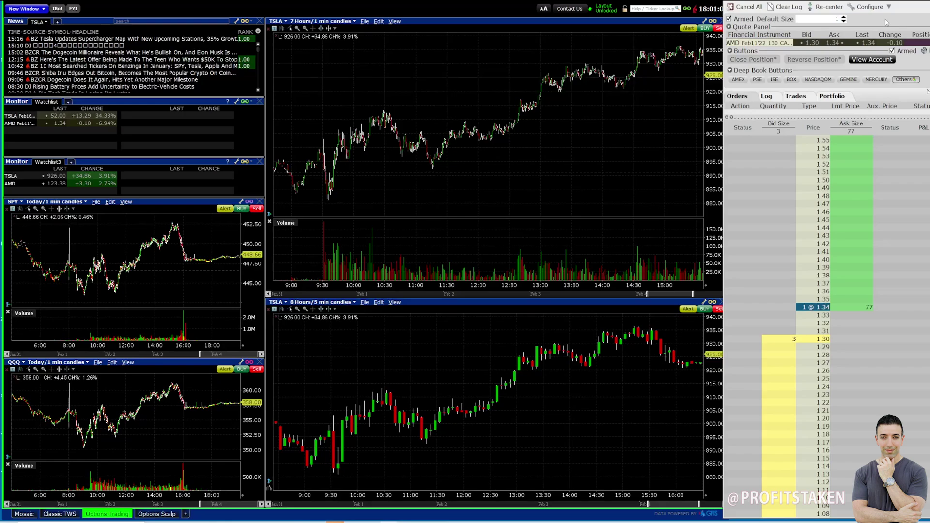
click(822, 20)
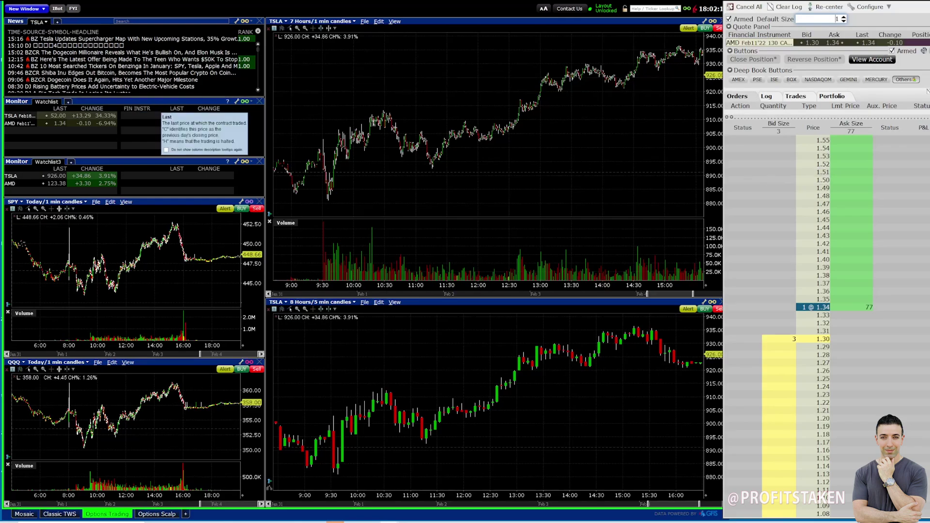
click(20, 116)
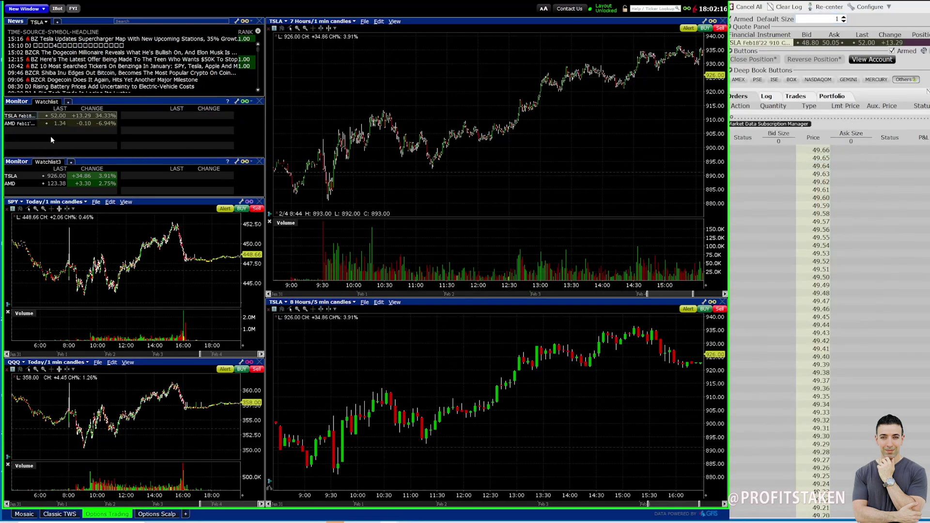
click(22, 124)
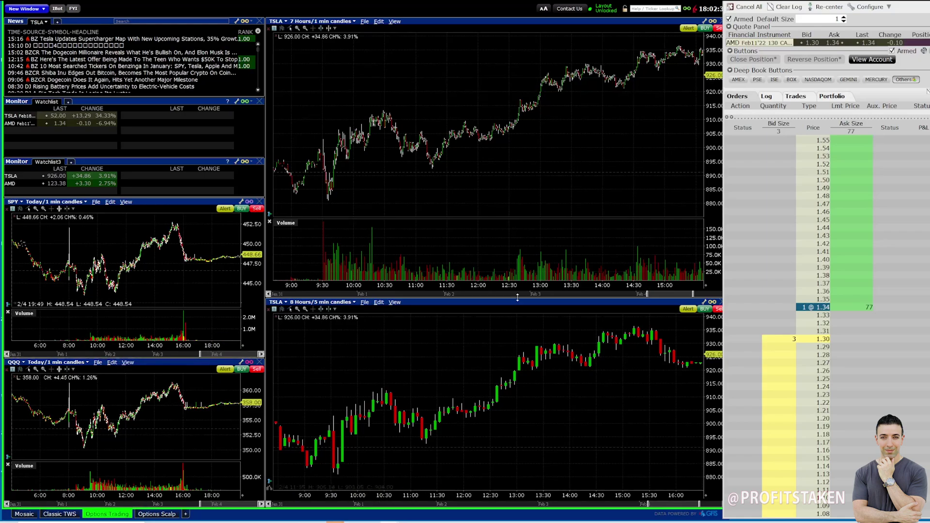
In BookTrader Configuration, set Price Ladder Order Control to 'Move existing order'
click(863, 8)
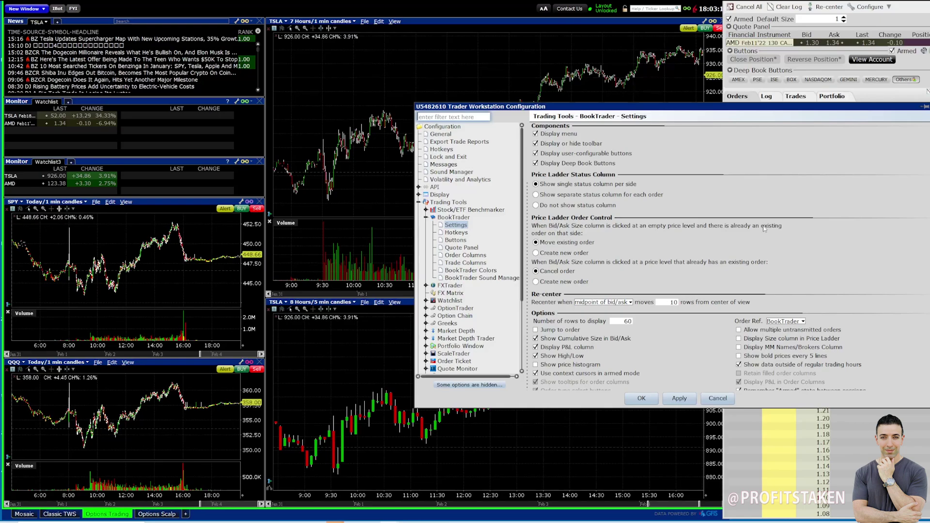
drag(680, 110, 428, 85)
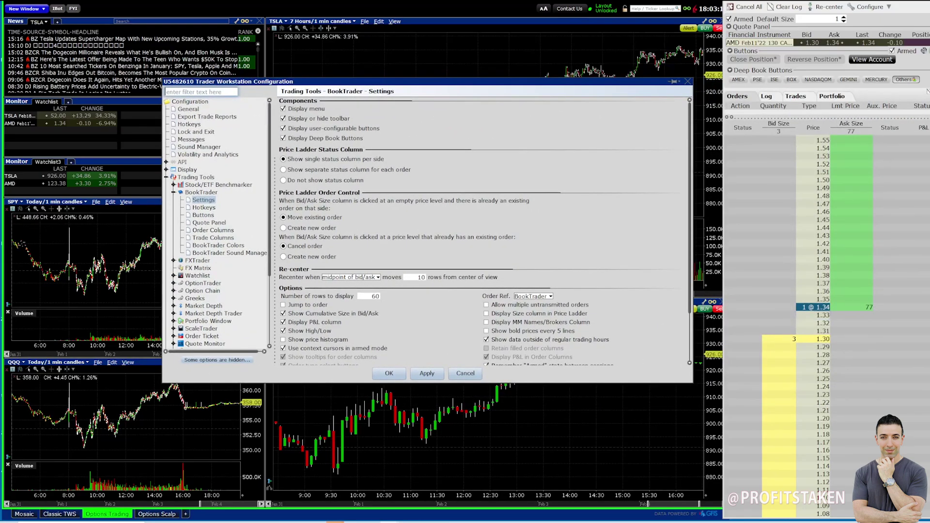
click(297, 220)
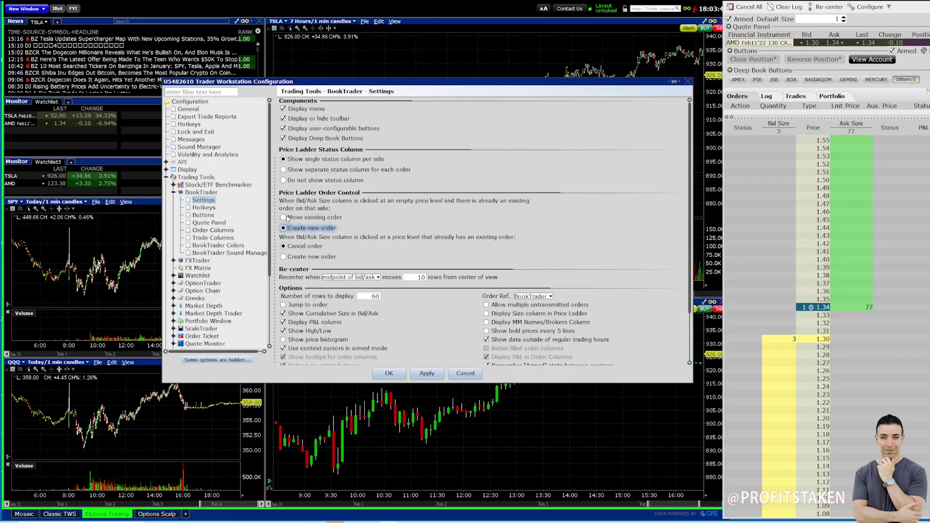
click(285, 218)
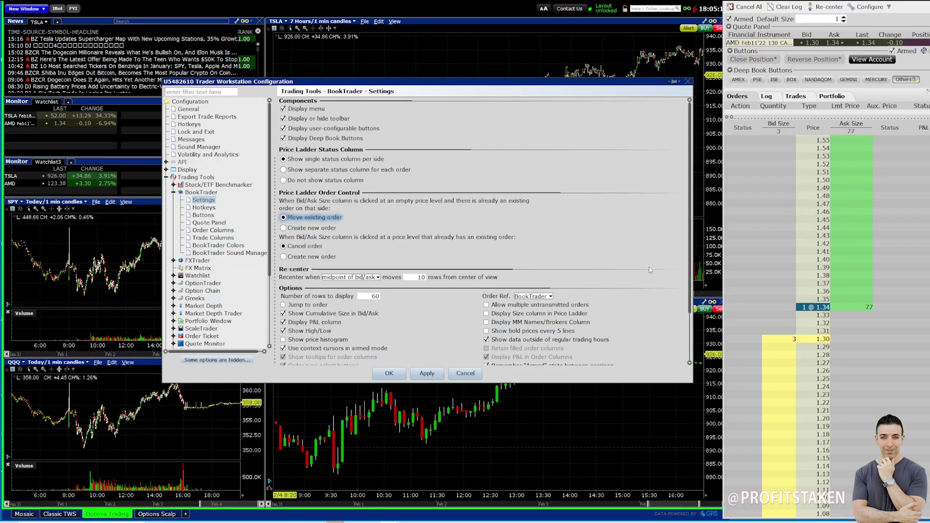
click(468, 373)
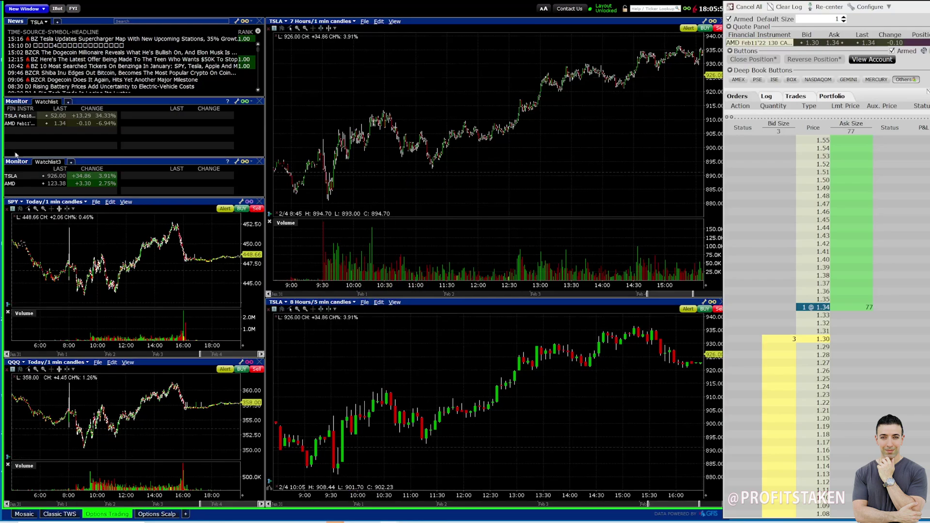
click(15, 184)
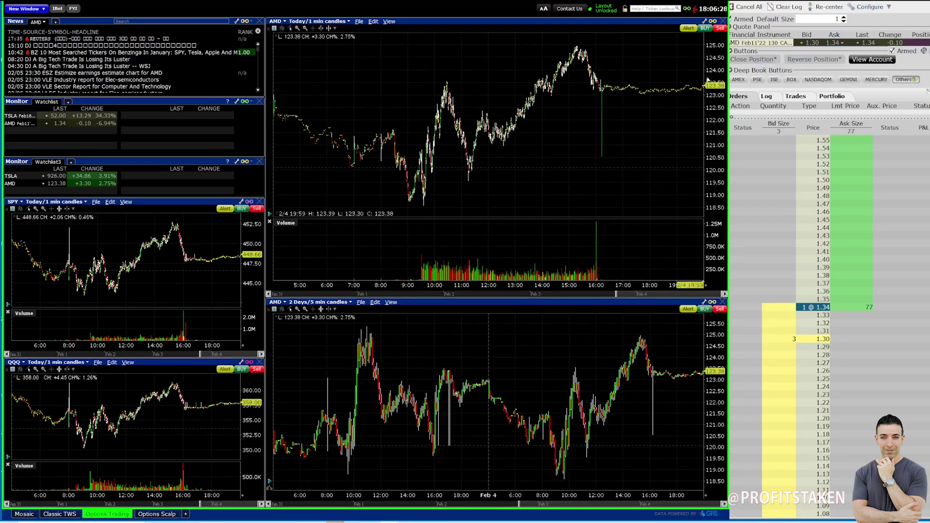
Switch the Mosaic layout from Unlocked to locked and choose Save Changes to keep the arrangement
click(24, 9)
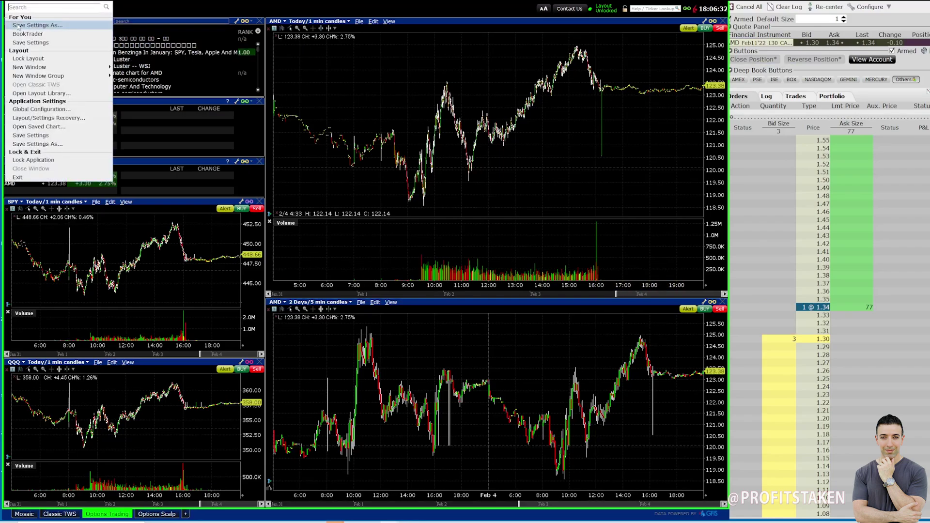
click(203, 4)
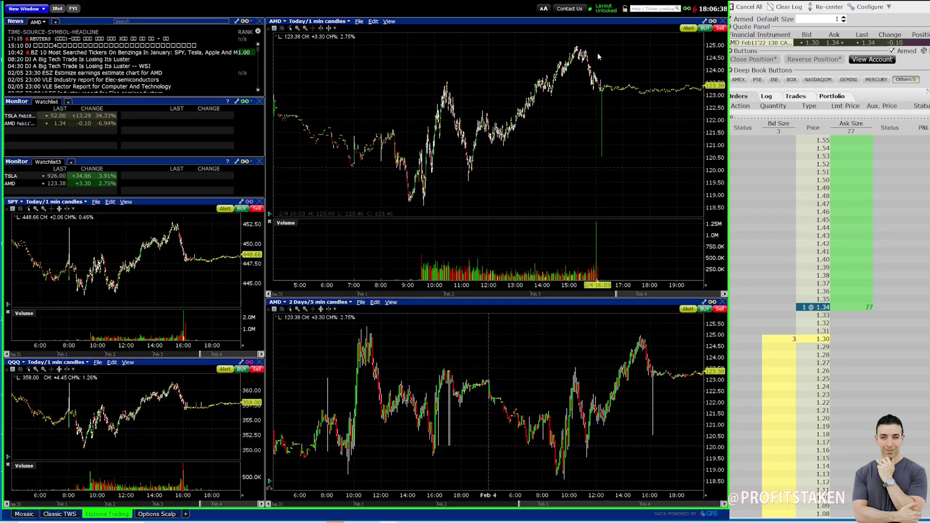
click(607, 8)
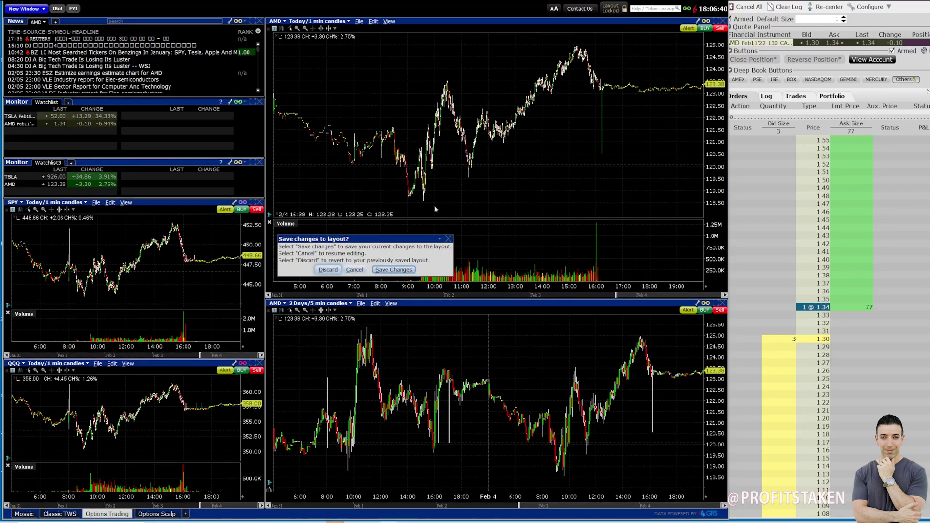
click(393, 270)
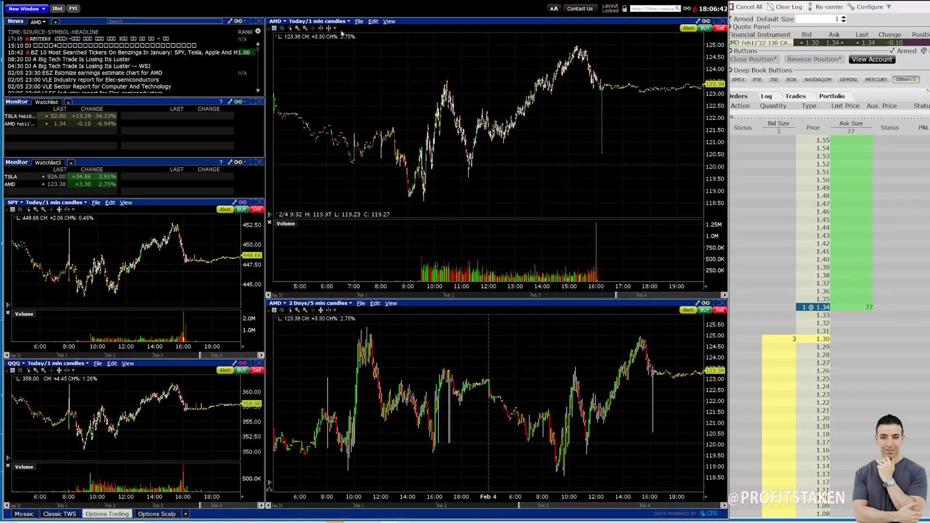